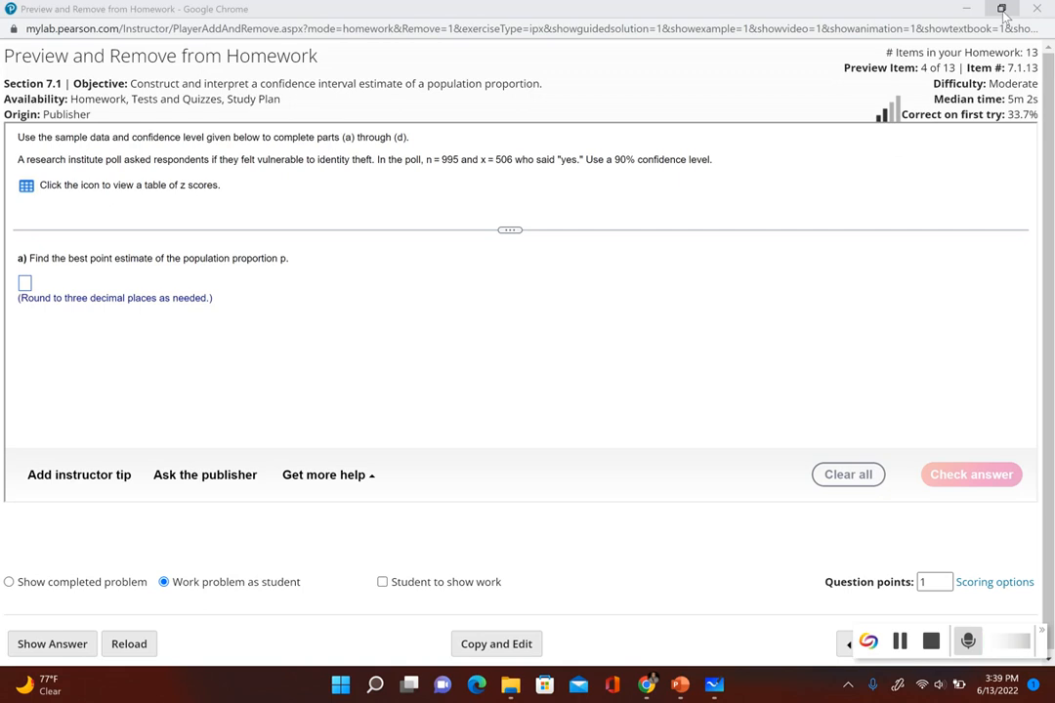
Step: Arrange the homework window and the StatCrunch window side by side
mouse_move(1001, 9)
left_click(901, 49)
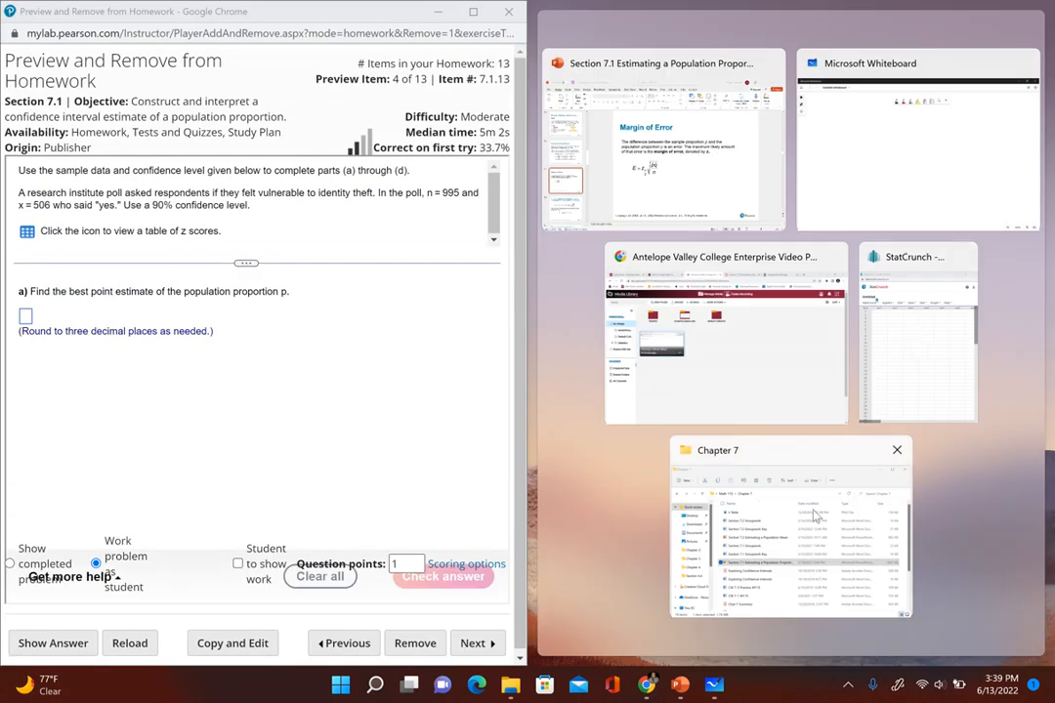
left_click(916, 342)
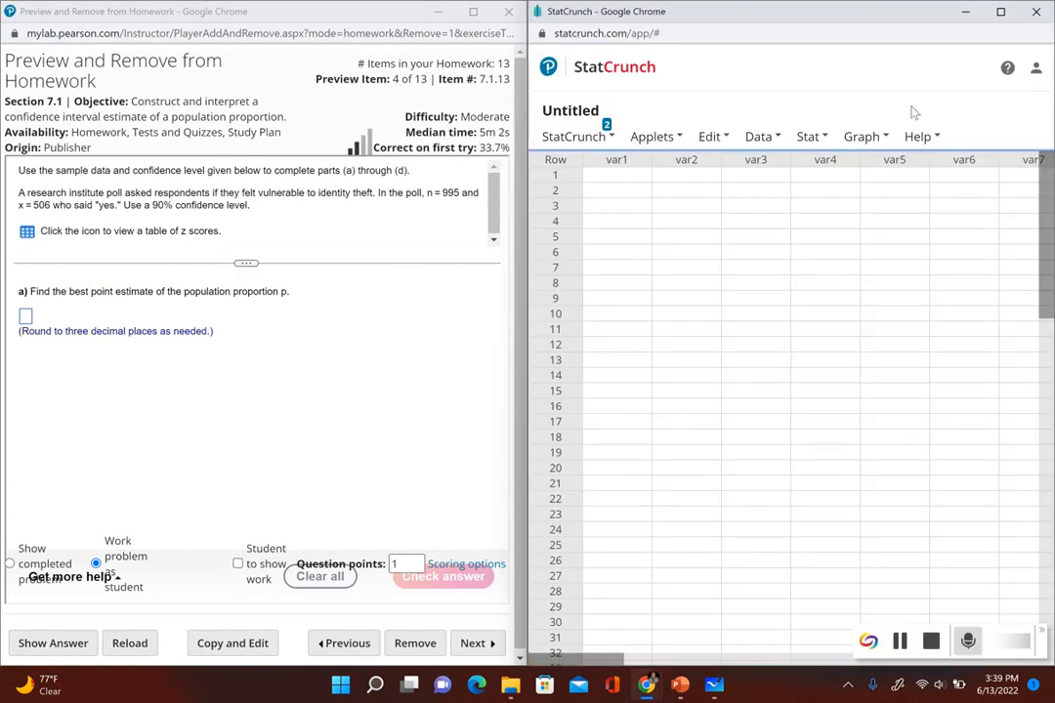
Step: Set up a one-sample proportion analysis from summary data with 506 successes and 995 observations
left_click(809, 136)
mouse_move(837, 257)
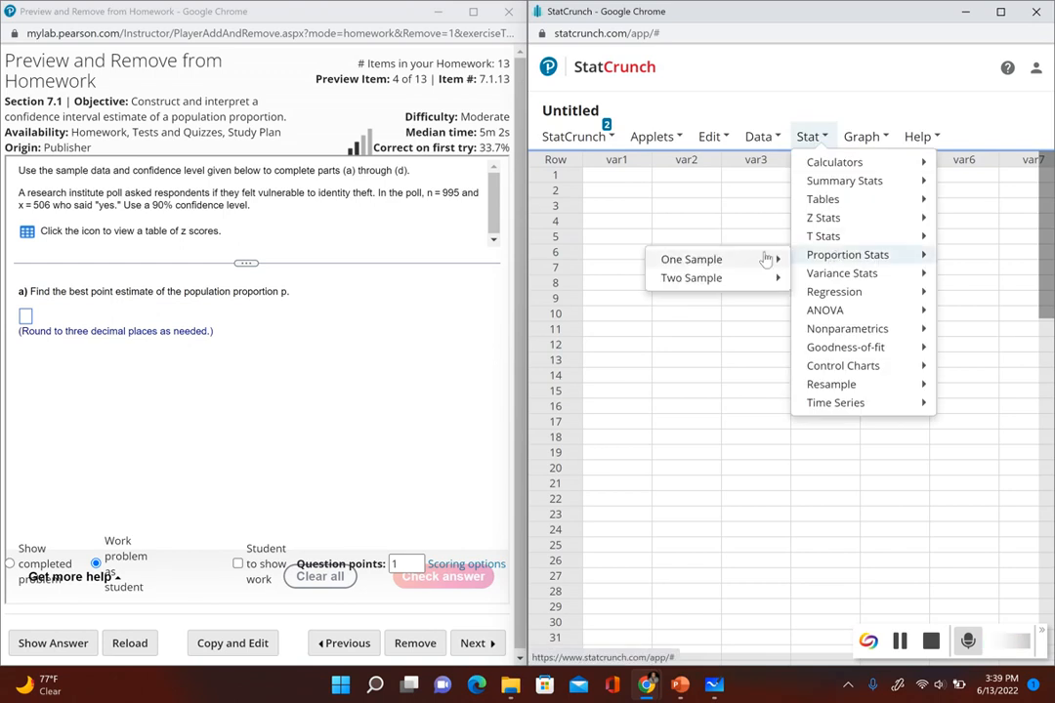
mouse_move(764, 259)
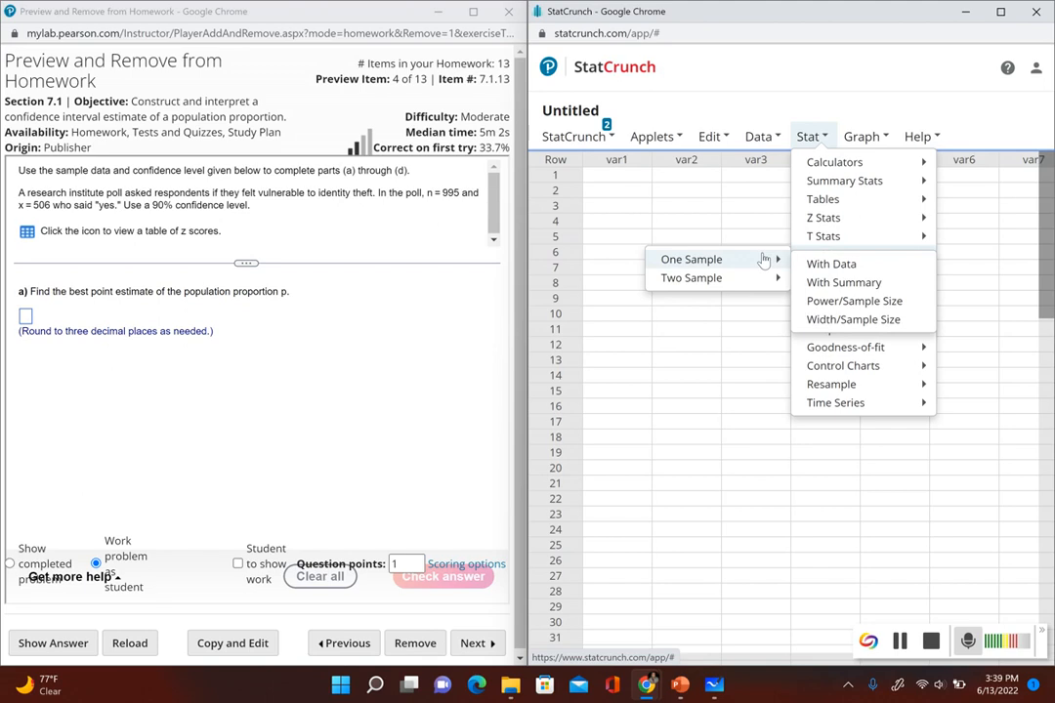
left_click(822, 285)
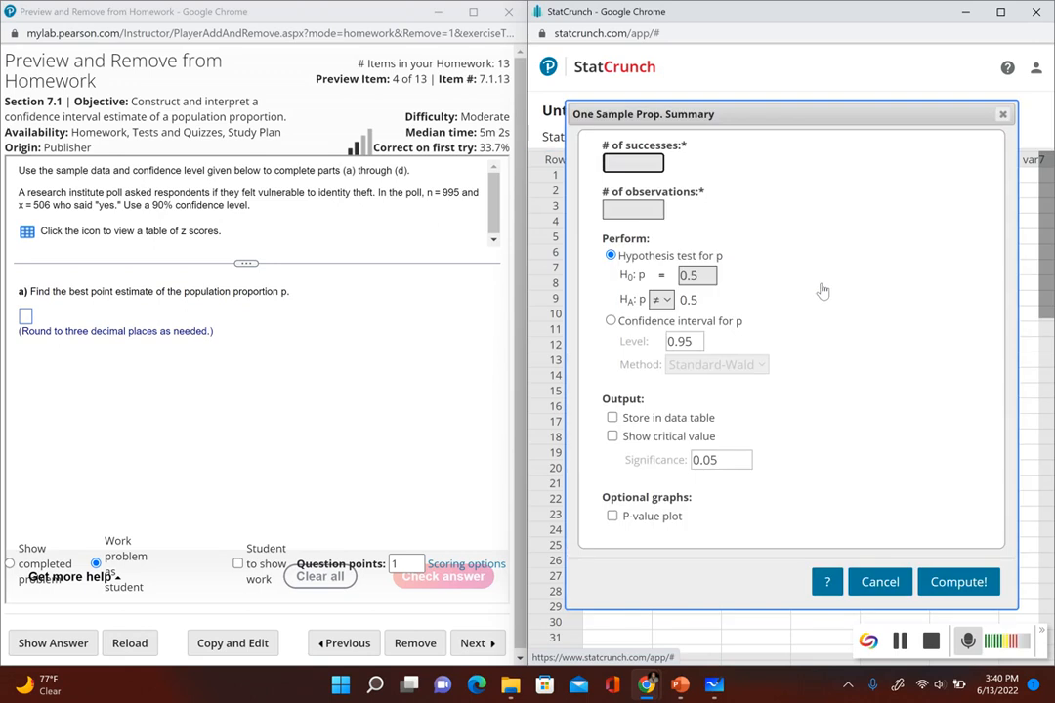
left_click(637, 160)
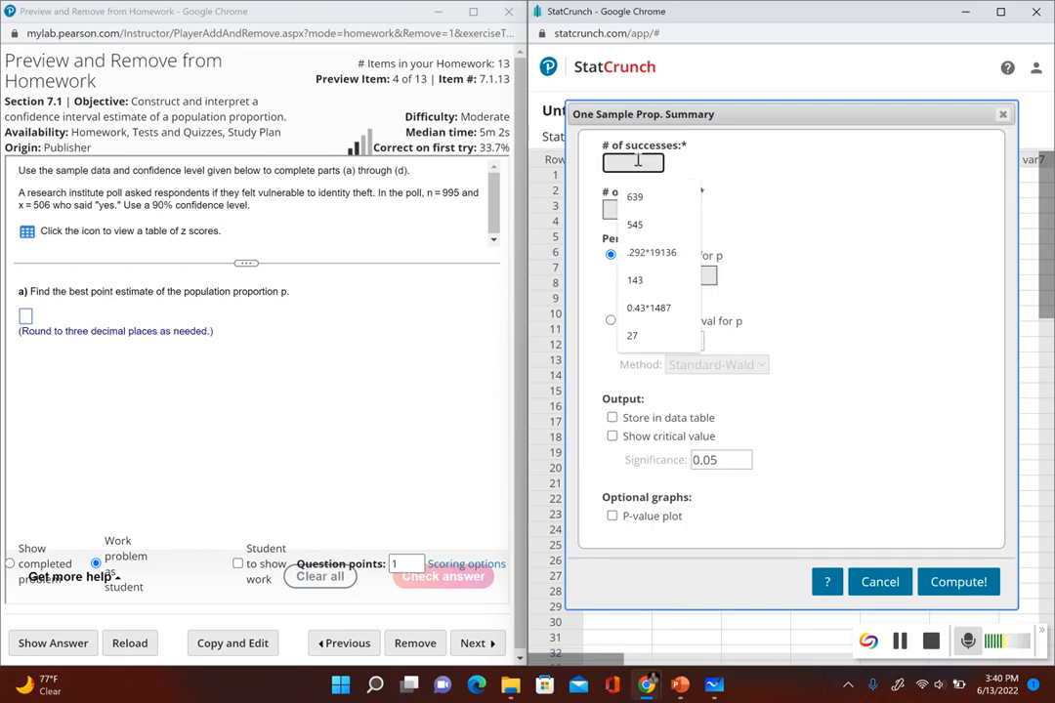
type("506")
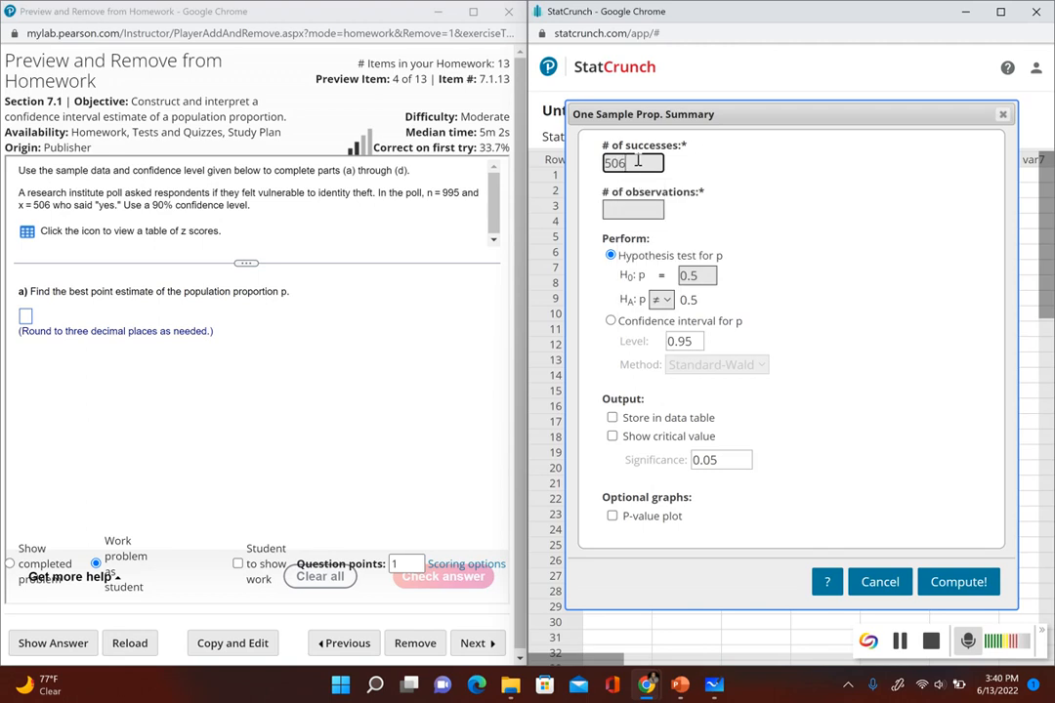
left_click(632, 204)
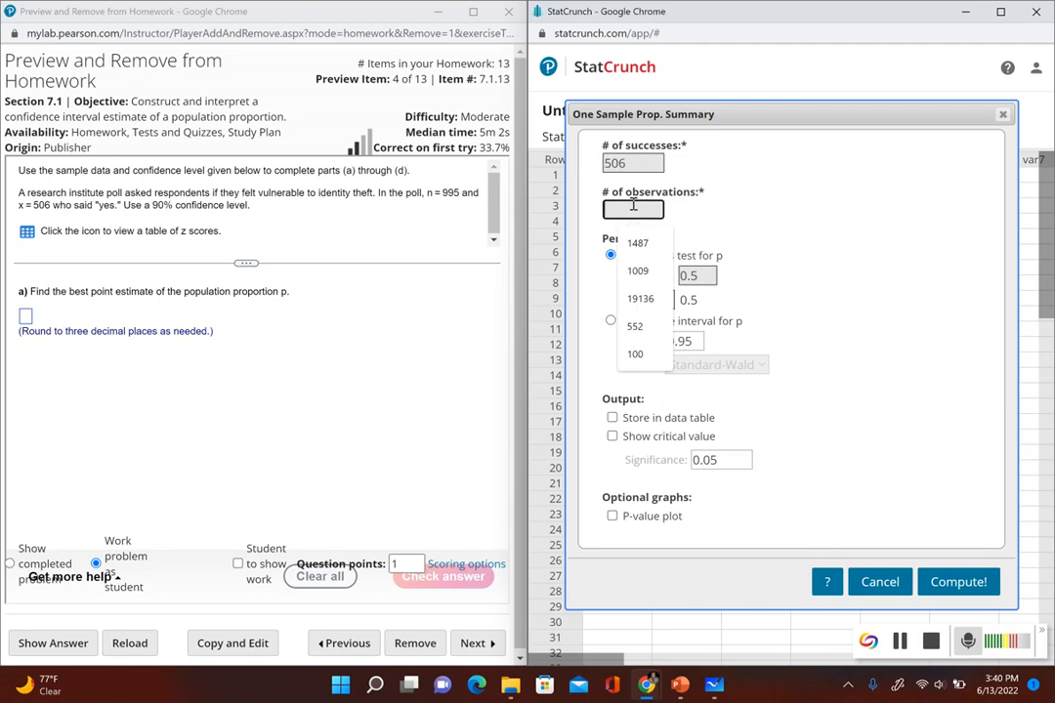
type("995")
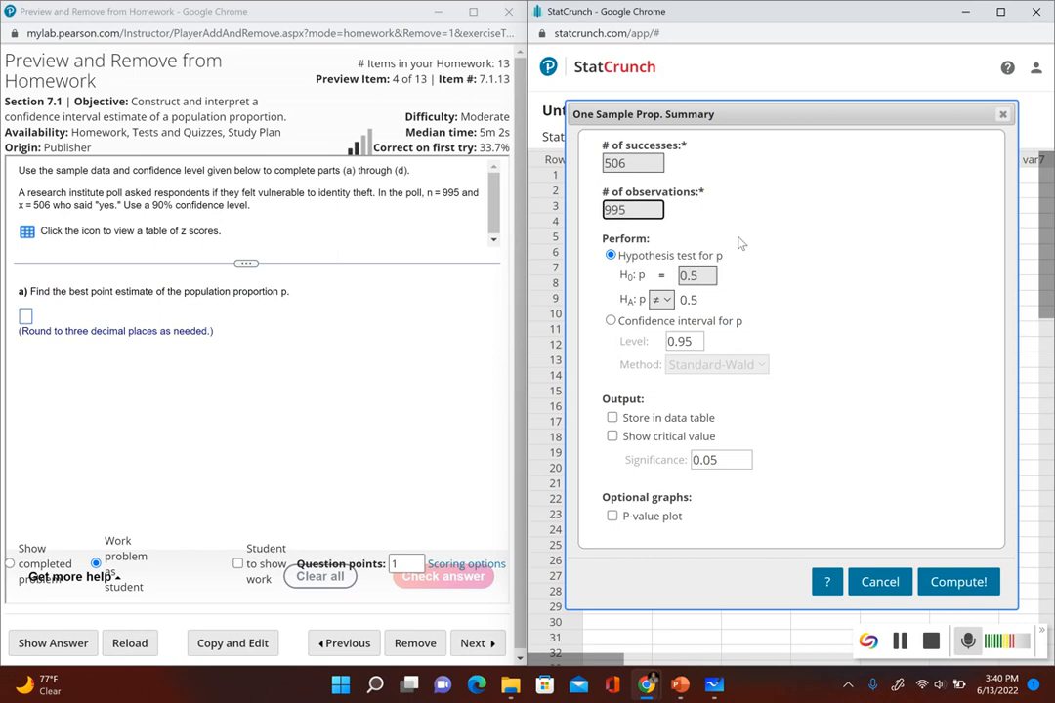
Step: Compute a confidence interval for p at the 0.90 level with the critical value included in the output
left_click(611, 326)
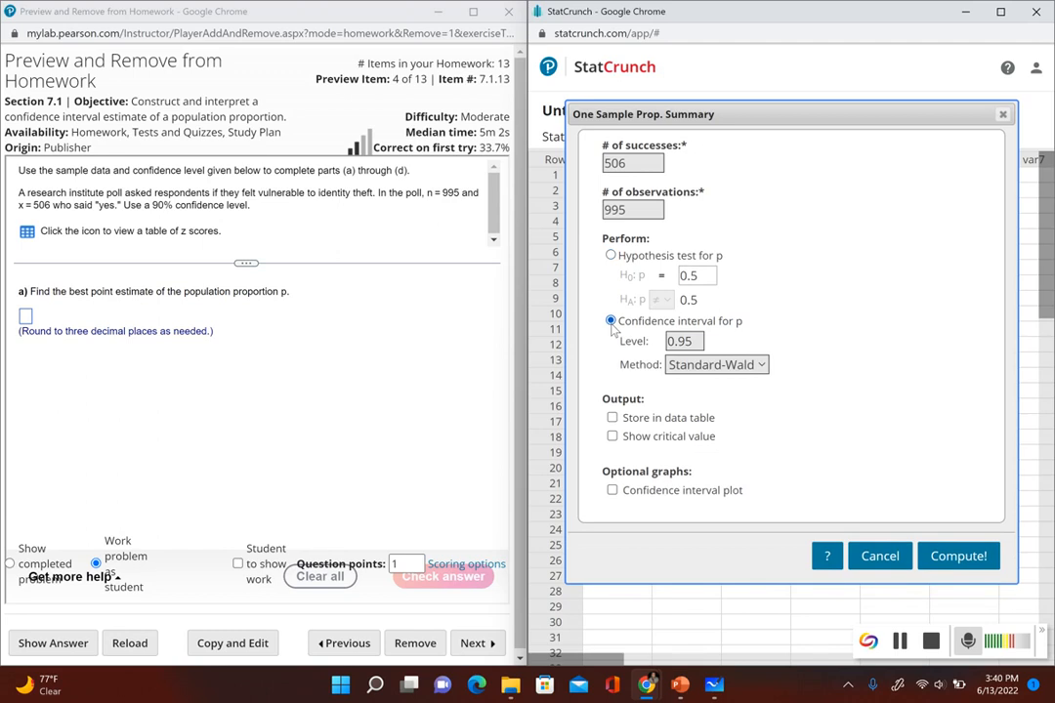
left_click(697, 341)
key("BackSpace")
type("0")
left_click(612, 437)
left_click(953, 565)
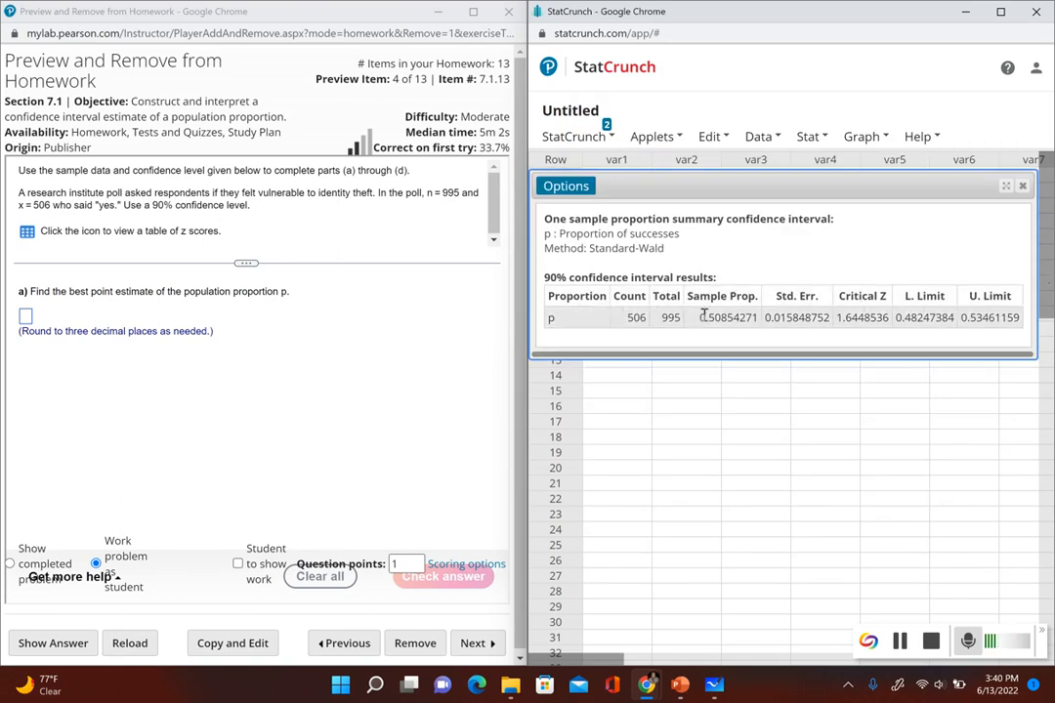
Step: Answer part (a) with the sample proportion rounded to 0.509 and submit it
left_click_drag(699, 318, 758, 319)
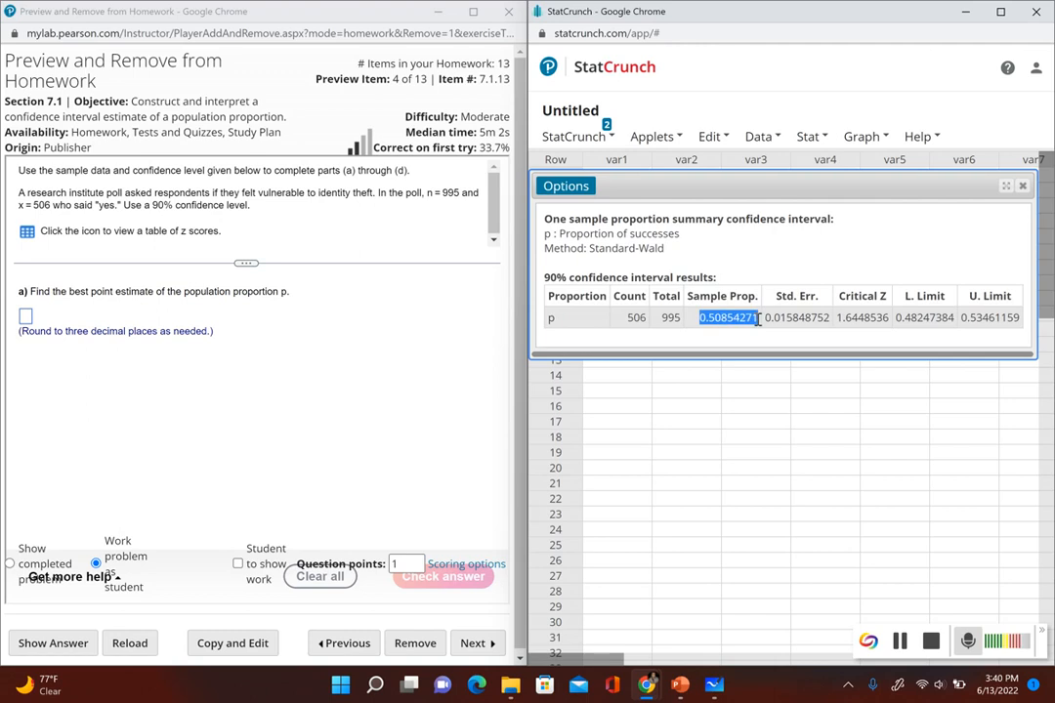
left_click(26, 318)
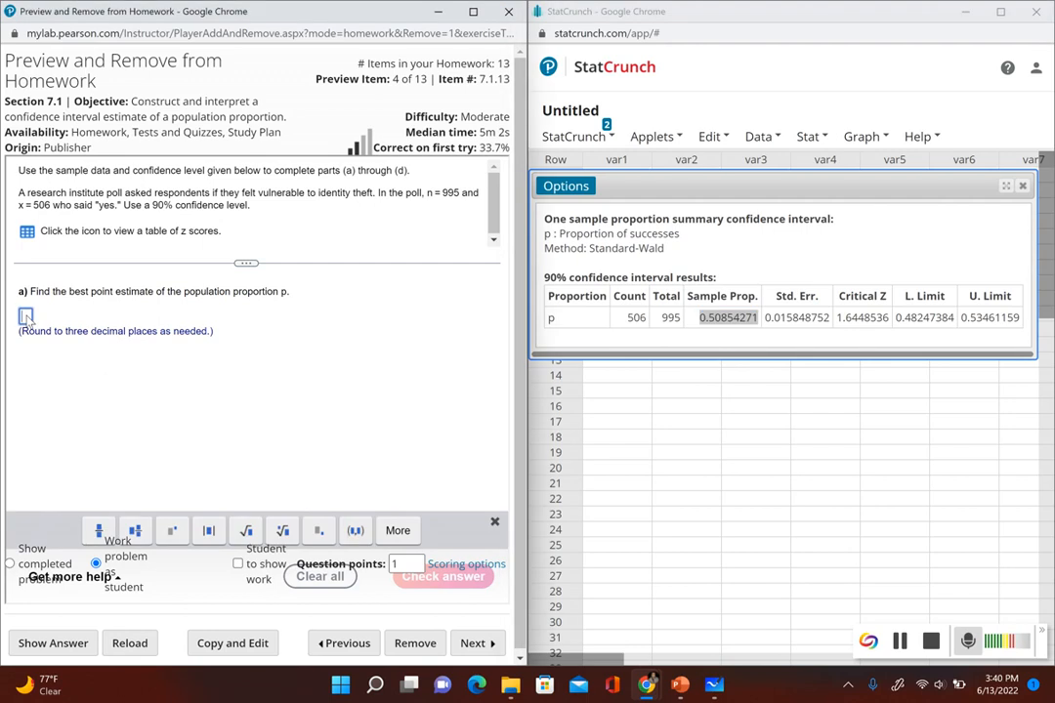
type("0.509")
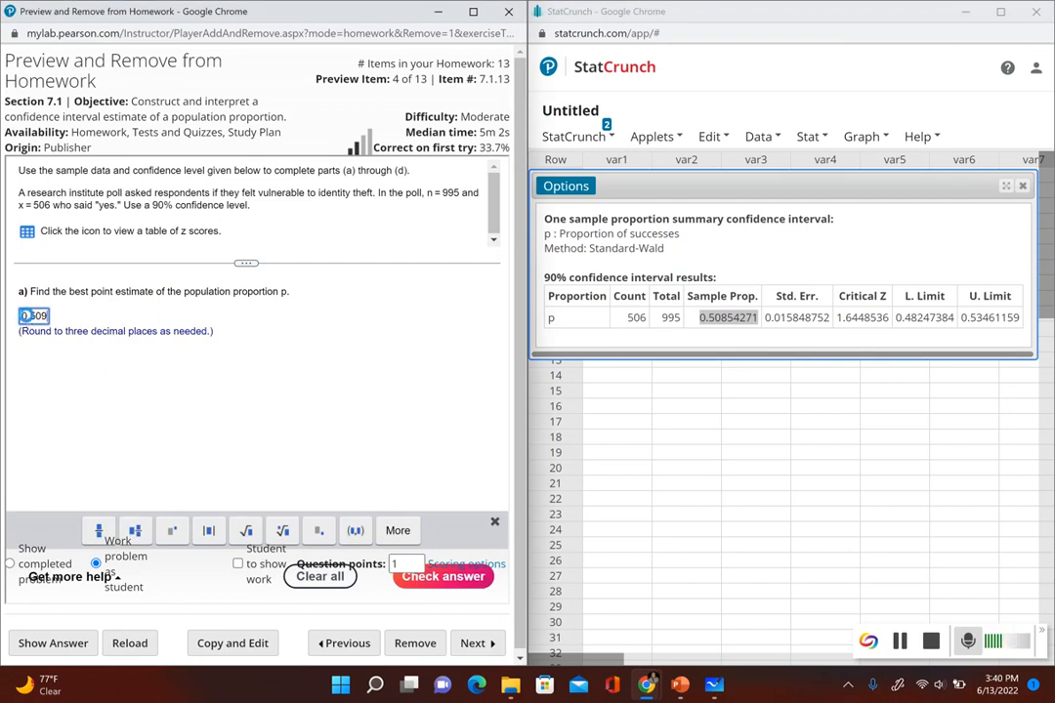
key("Return")
left_click(259, 411)
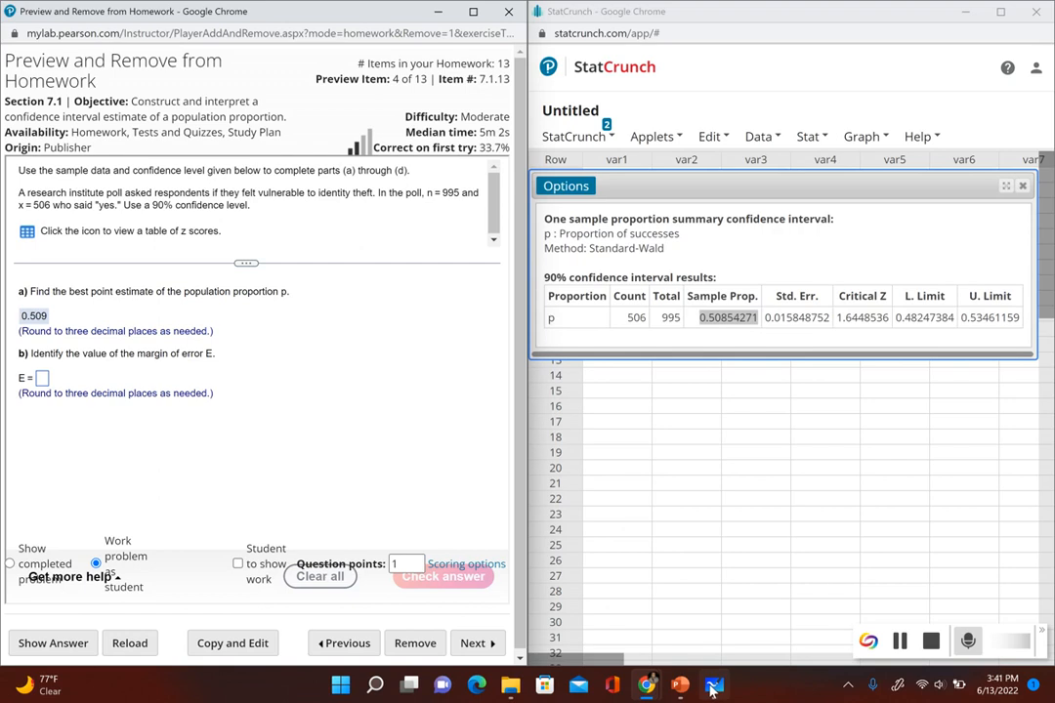
Step: Switch to Microsoft Whiteboard and handwrite the formula E = (upper limit − lower limit) / 2 in black
mouse_move(712, 690)
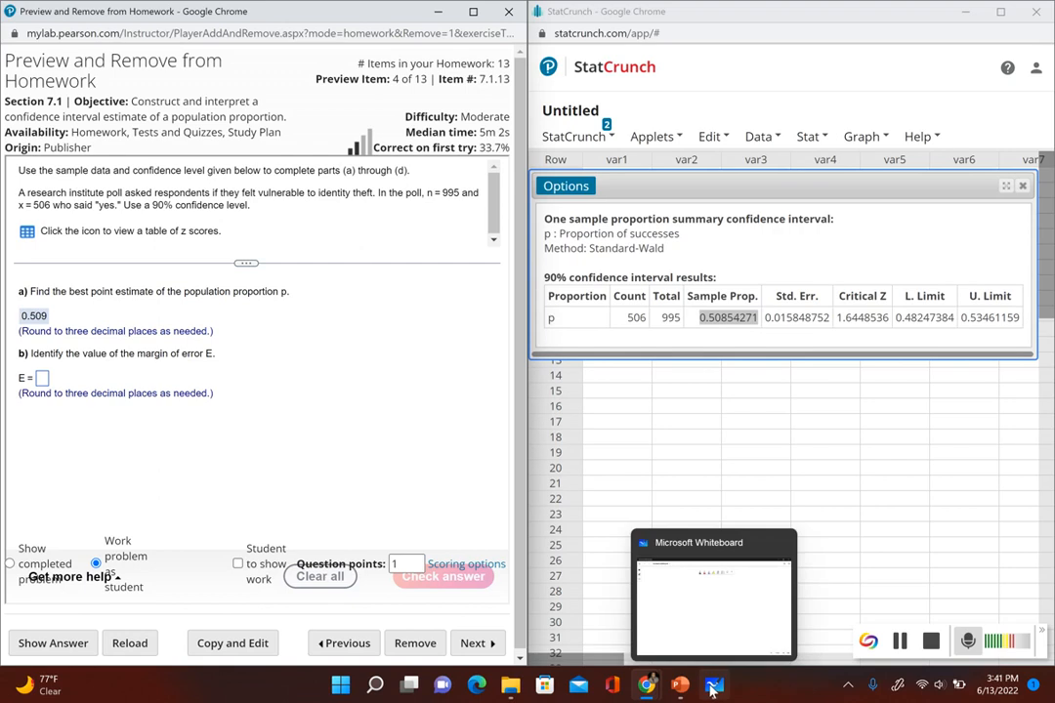
left_click(712, 690)
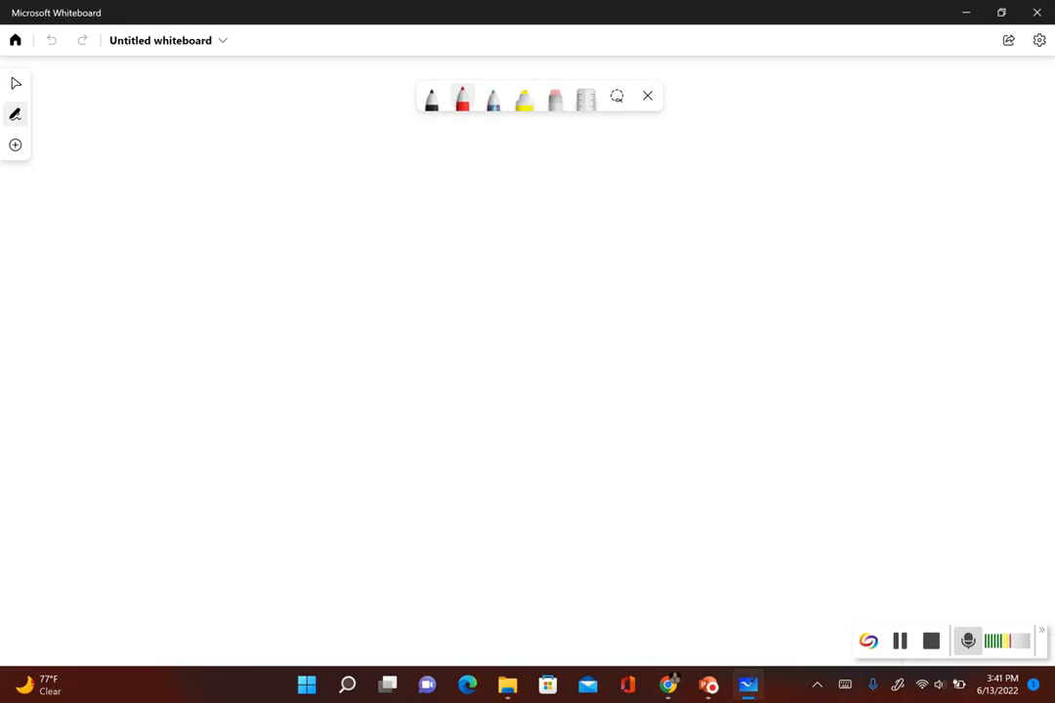
mouse_move(104, 227)
left_mouse_down()
mouse_move(104, 253)
mouse_move(118, 262)
mouse_move(135, 237)
mouse_move(132, 249)
left_mouse_up()
left_click(432, 98)
left_click(104, 236)
left_click_drag(118, 262, 173, 250)
left_click_drag(162, 257, 326, 256)
left_click_drag(333, 248, 335, 256)
left_click_drag(343, 255, 399, 255)
left_click(378, 241)
left_click_drag(388, 248, 487, 250)
left_click_drag(503, 243, 504, 246)
left_click_drag(514, 244, 535, 244)
left_click_drag(543, 249, 554, 251)
left_click_drag(564, 245, 605, 243)
left_click_drag(614, 239, 661, 247)
left_click_drag(667, 238, 669, 245)
mouse_move(681, 229)
left_mouse_down()
mouse_move(682, 244)
mouse_move(694, 235)
left_mouse_up()
left_click(669, 230)
left_click_drag(258, 283, 698, 274)
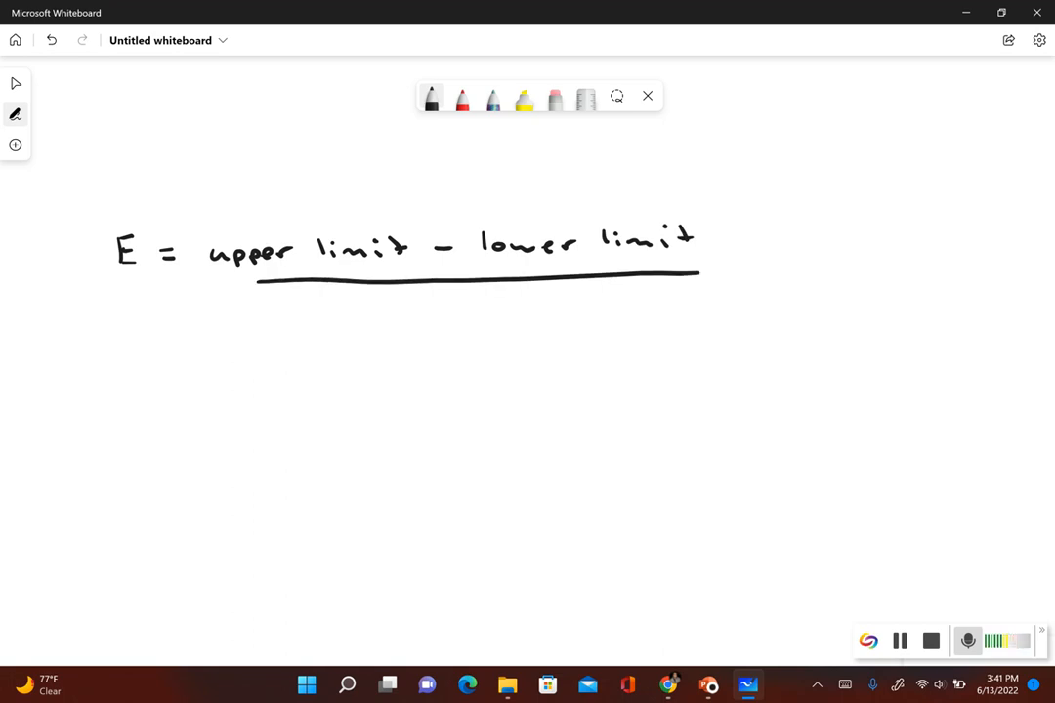
left_click_drag(444, 305, 466, 317)
Step: Look up the upper limit in the StatCrunch results and handwrite "= 0.5346 −" beneath the formula on the whiteboard
left_click_drag(198, 385, 201, 387)
left_click_drag(198, 396, 209, 399)
mouse_move(673, 677)
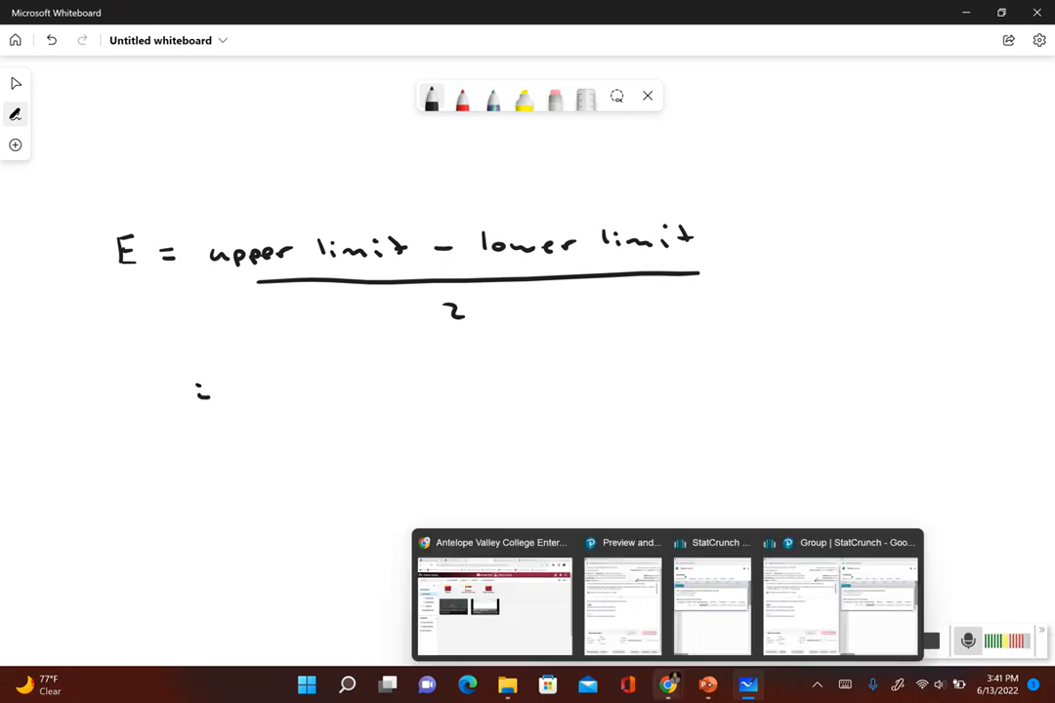
left_click(805, 621)
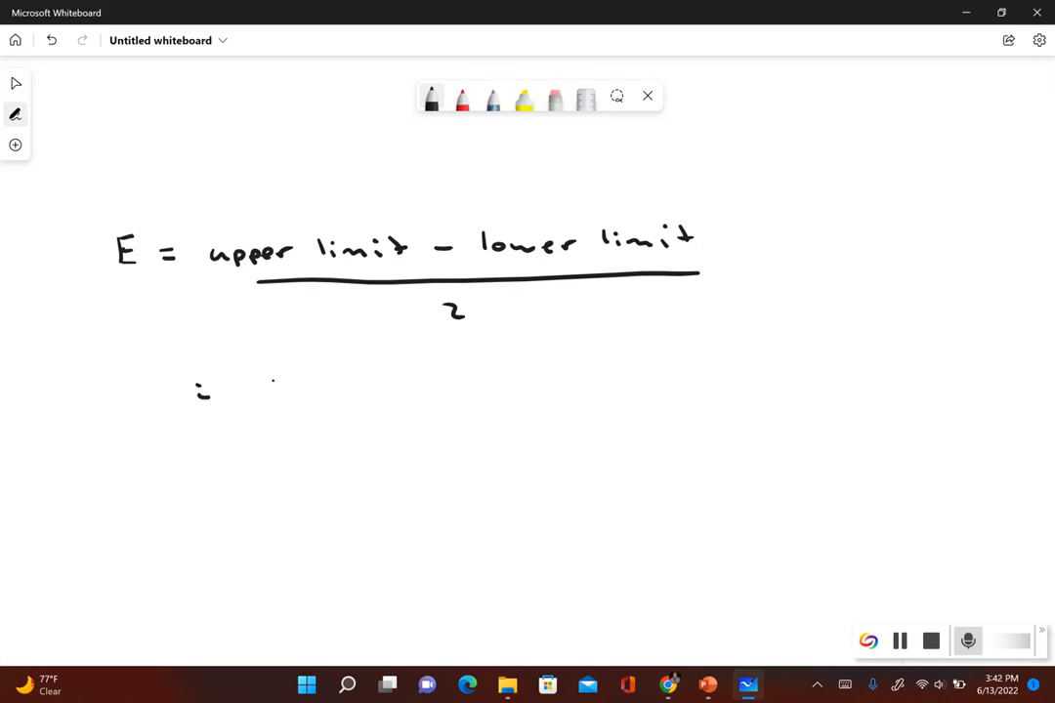
left_click(293, 394)
mouse_move(272, 381)
left_mouse_down()
mouse_move(315, 382)
mouse_move(316, 400)
mouse_move(387, 393)
left_mouse_up()
mouse_move(382, 382)
left_mouse_down()
mouse_move(382, 402)
mouse_move(472, 393)
left_mouse_up()
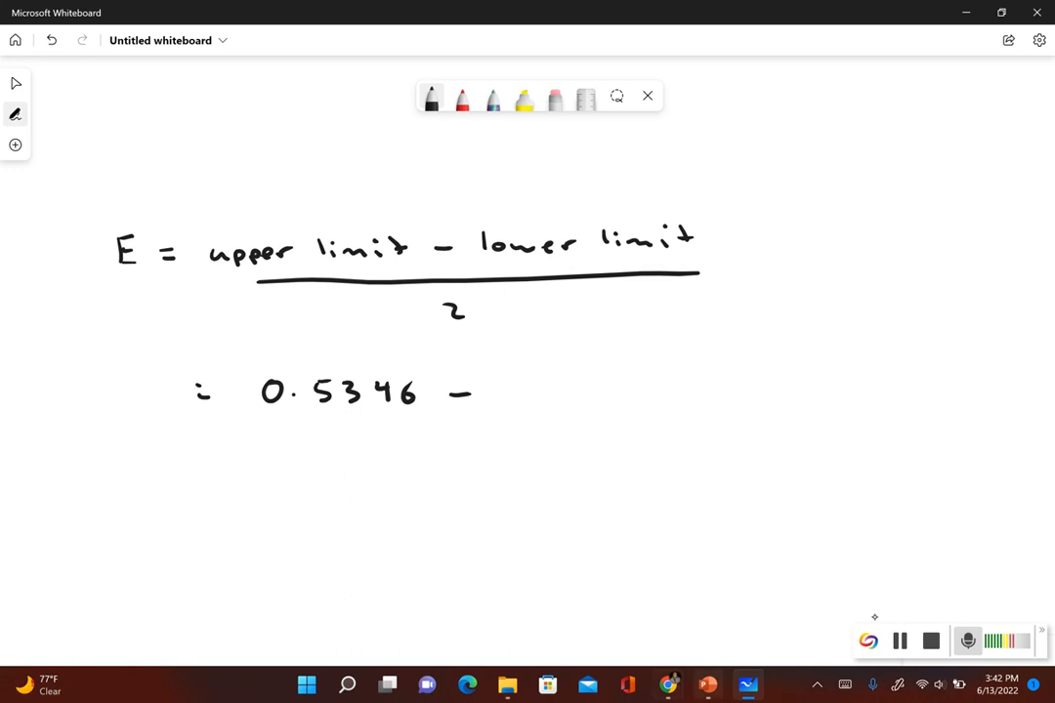
Step: Look up the lower limit in the StatCrunch results and complete the whiteboard fraction with 0.4825 and the denominator 2
mouse_move(674, 675)
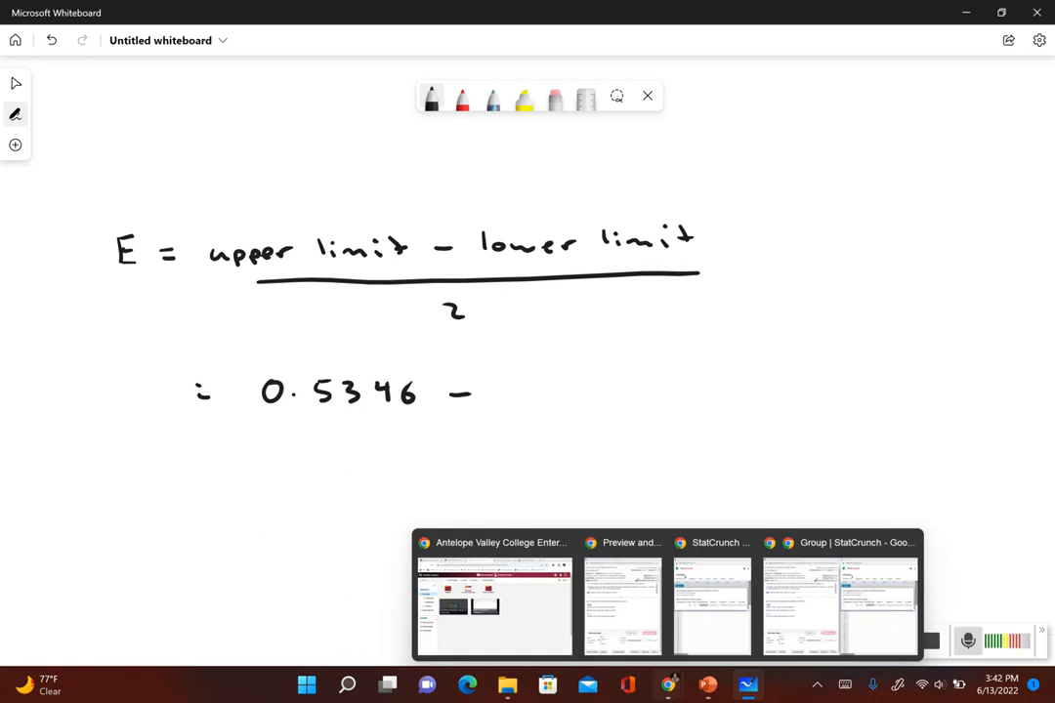
left_click(874, 618)
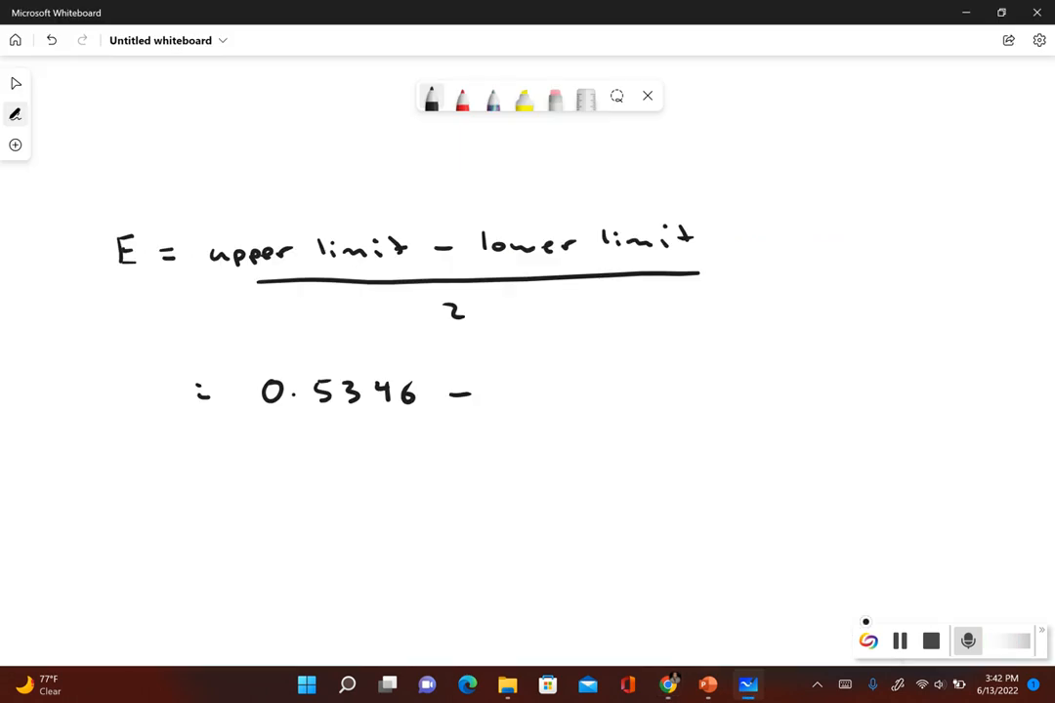
left_click(527, 392)
left_click_drag(541, 379, 554, 395)
mouse_move(581, 375)
left_mouse_down()
mouse_move(570, 393)
mouse_move(582, 376)
left_mouse_up()
left_click_drag(588, 376, 599, 393)
left_click_drag(612, 373, 611, 393)
left_click_drag(613, 372, 625, 371)
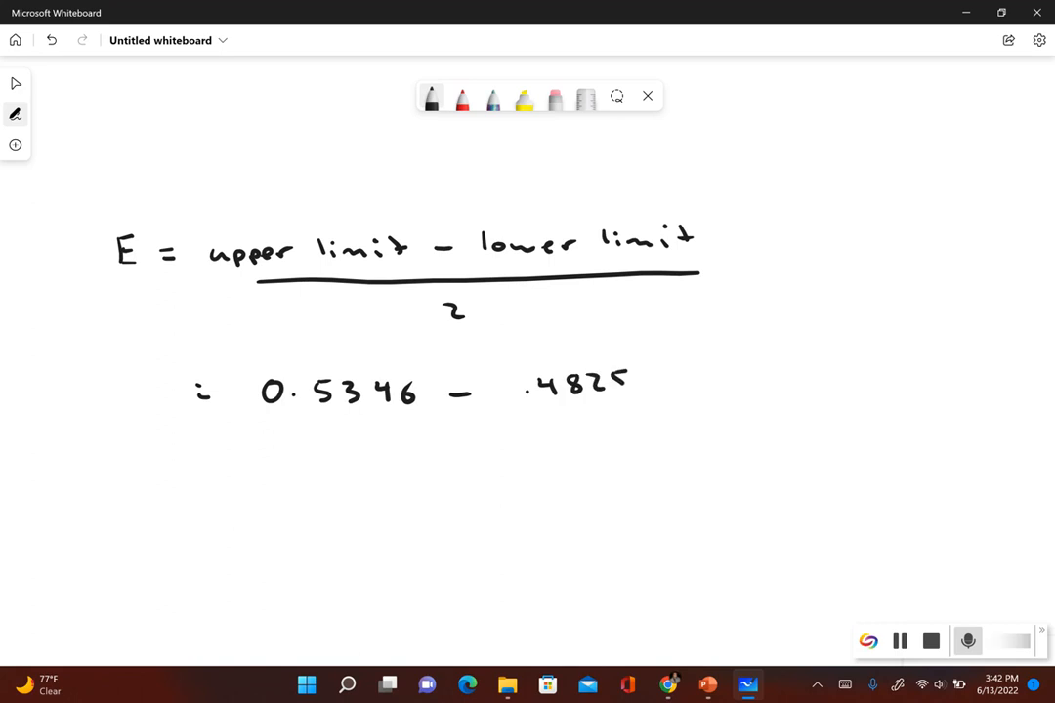
left_click_drag(509, 380, 510, 381)
left_click_drag(295, 418, 637, 416)
left_click_drag(453, 450, 484, 467)
Step: Handwrite the simplified fraction "= 0.0521 / 2" beside the substituted values
left_click_drag(678, 416, 691, 415)
left_click_drag(678, 425, 693, 424)
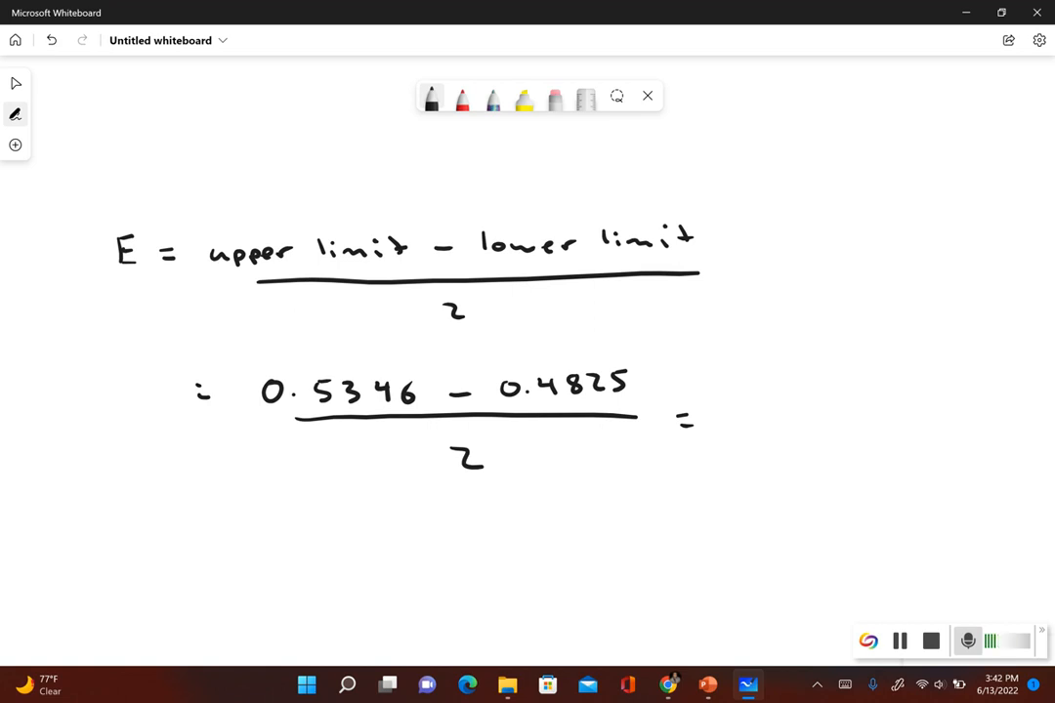
mouse_move(739, 402)
left_mouse_down()
mouse_move(733, 410)
mouse_move(739, 402)
left_mouse_up()
left_click(760, 411)
left_click_drag(778, 400, 779, 400)
mouse_move(798, 399)
left_mouse_down()
mouse_move(811, 398)
mouse_move(798, 414)
left_mouse_up()
left_click_drag(825, 401, 840, 414)
left_click_drag(854, 400, 855, 414)
left_click_drag(748, 428, 865, 423)
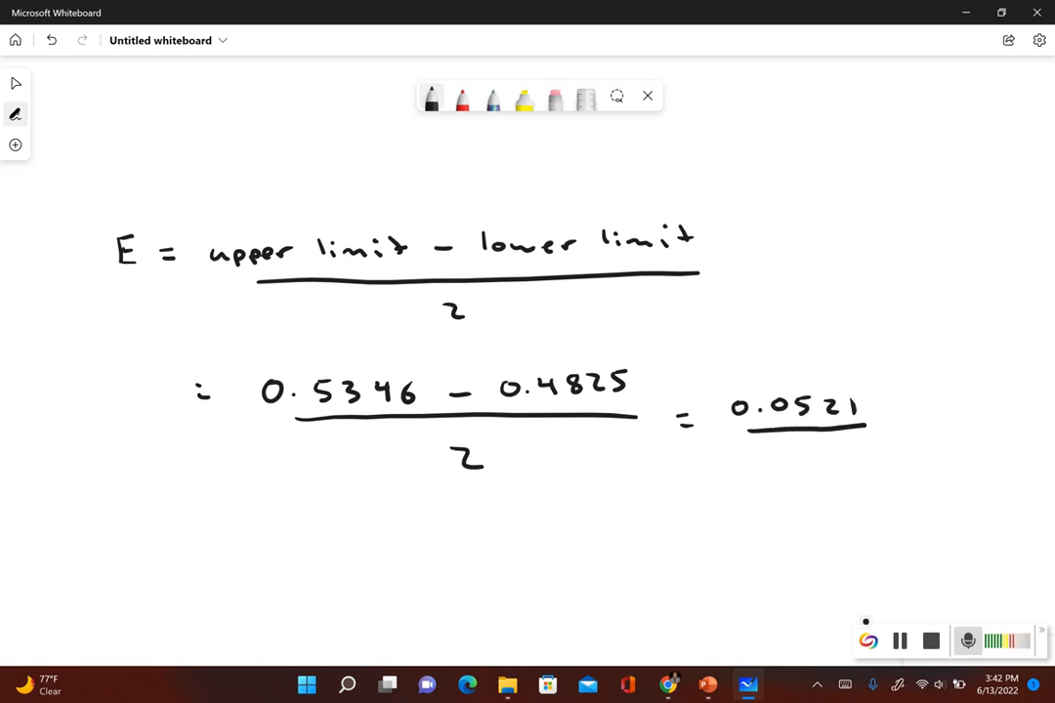
left_click_drag(811, 444, 822, 455)
Step: Handwrite the margin of error "= 0.02605" beneath the simplified fraction
left_click_drag(689, 499, 704, 498)
mouse_move(690, 510)
left_mouse_down()
mouse_move(743, 498)
mouse_move(780, 513)
mouse_move(788, 498)
mouse_move(826, 515)
left_mouse_up()
left_click(762, 512)
mouse_move(845, 496)
left_mouse_down()
mouse_move(832, 512)
mouse_move(840, 504)
left_mouse_up()
left_click_drag(864, 498, 887, 498)
left_click_drag(889, 499, 889, 515)
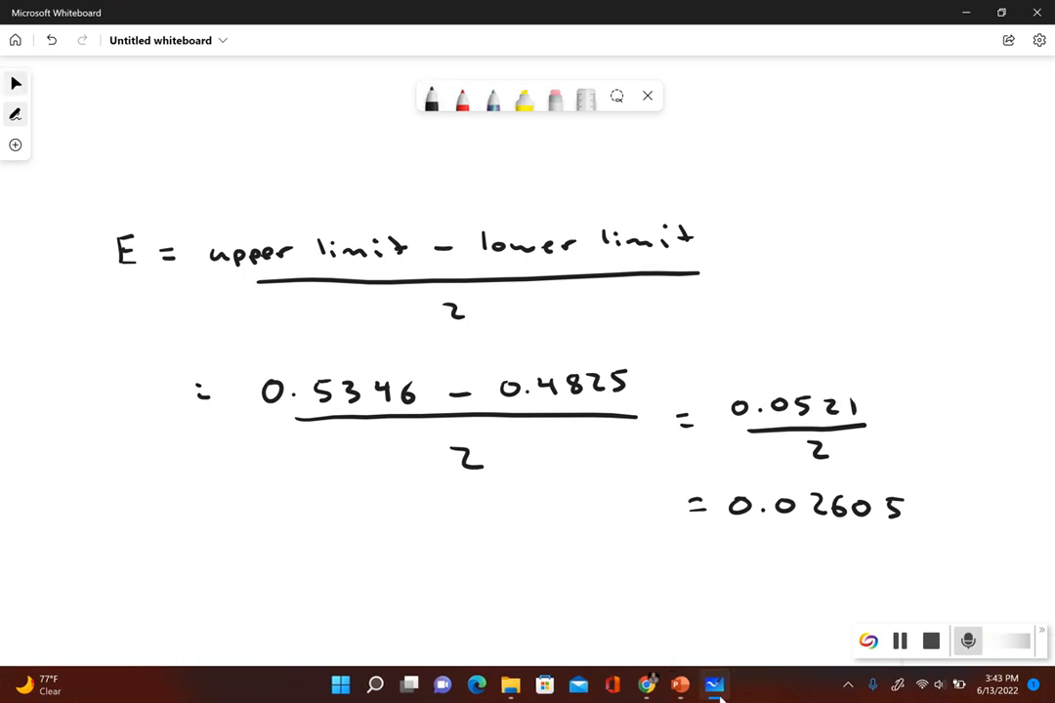
Step: Switch back to the homework and StatCrunch windows and submit 0.026 as the margin of error E for part (b)
mouse_move(656, 690)
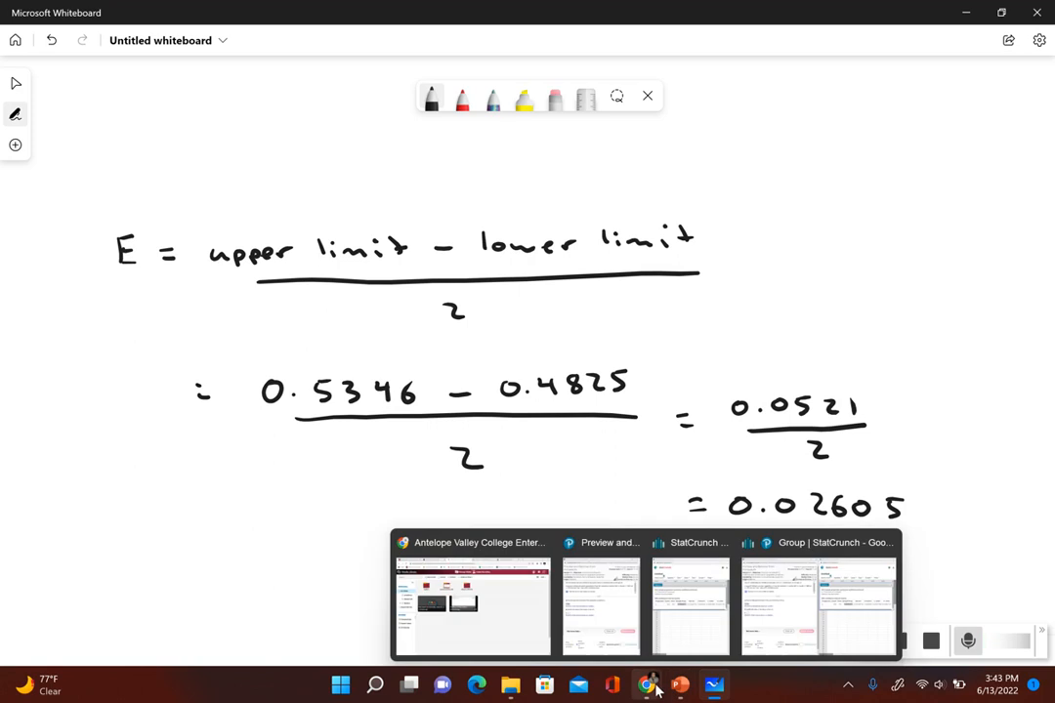
left_click(796, 611)
left_click(42, 379)
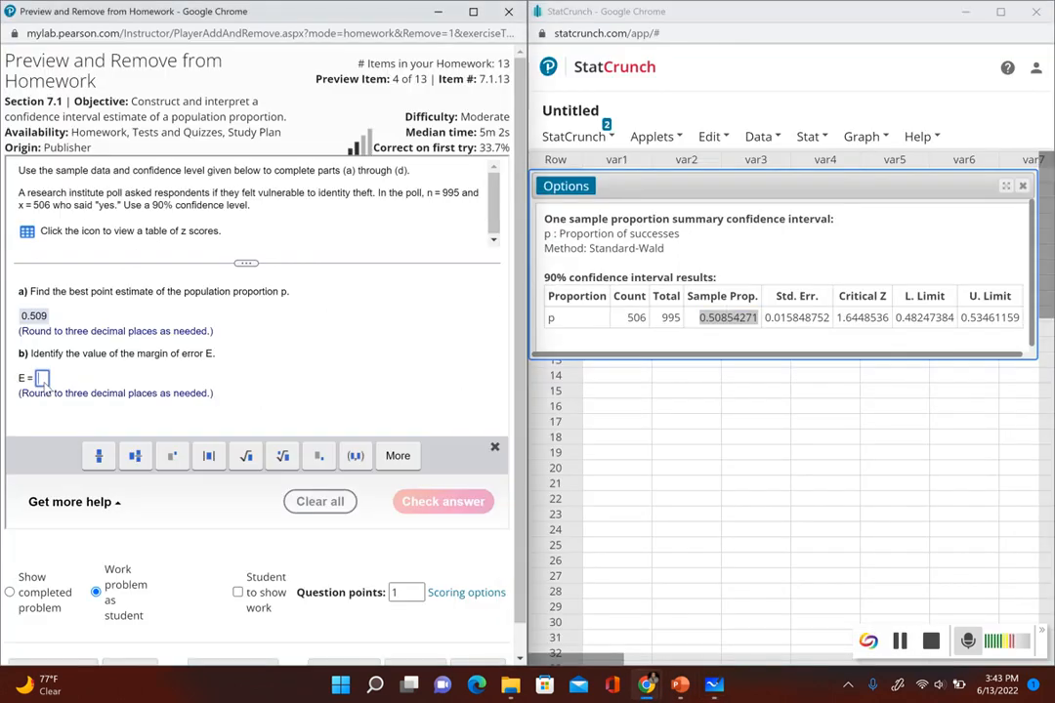
type("0.026")
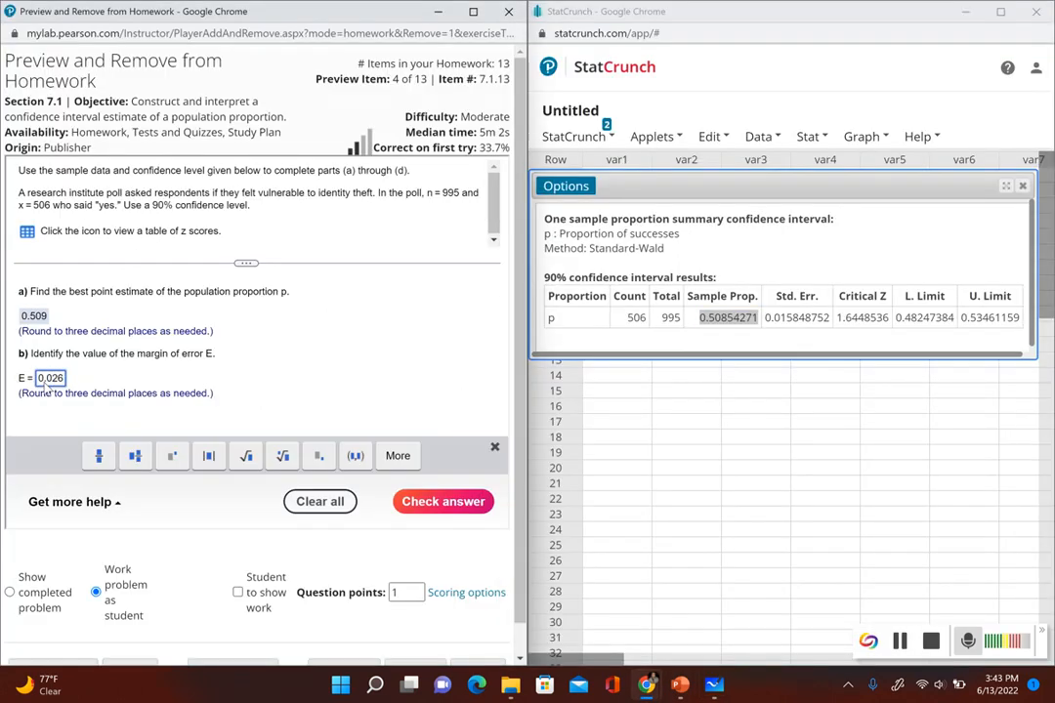
key("Return")
left_click(277, 371)
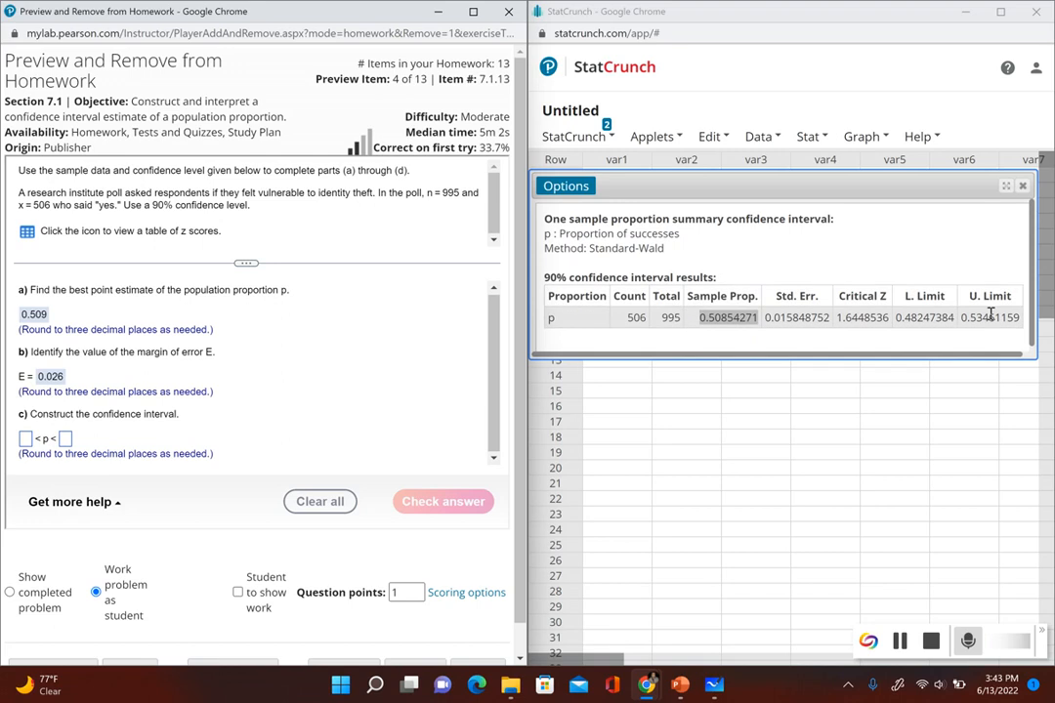
Step: Enter 0.482 as the lower bound of the confidence interval in part (c), based on the StatCrunch lower limit
double_click(918, 317)
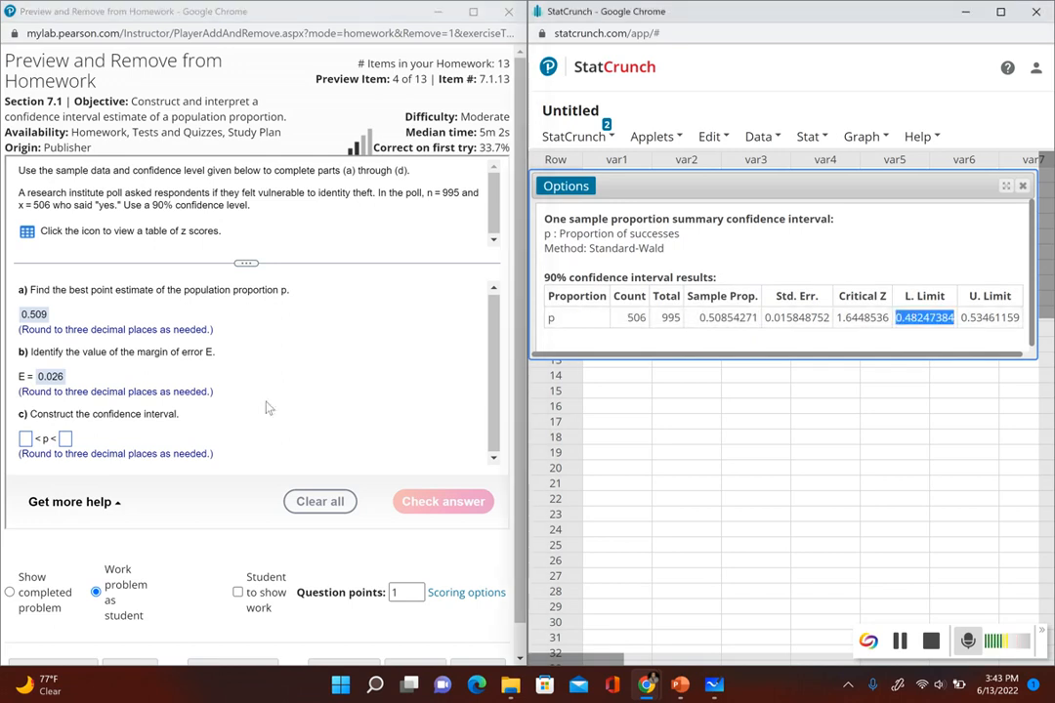
left_click(25, 439)
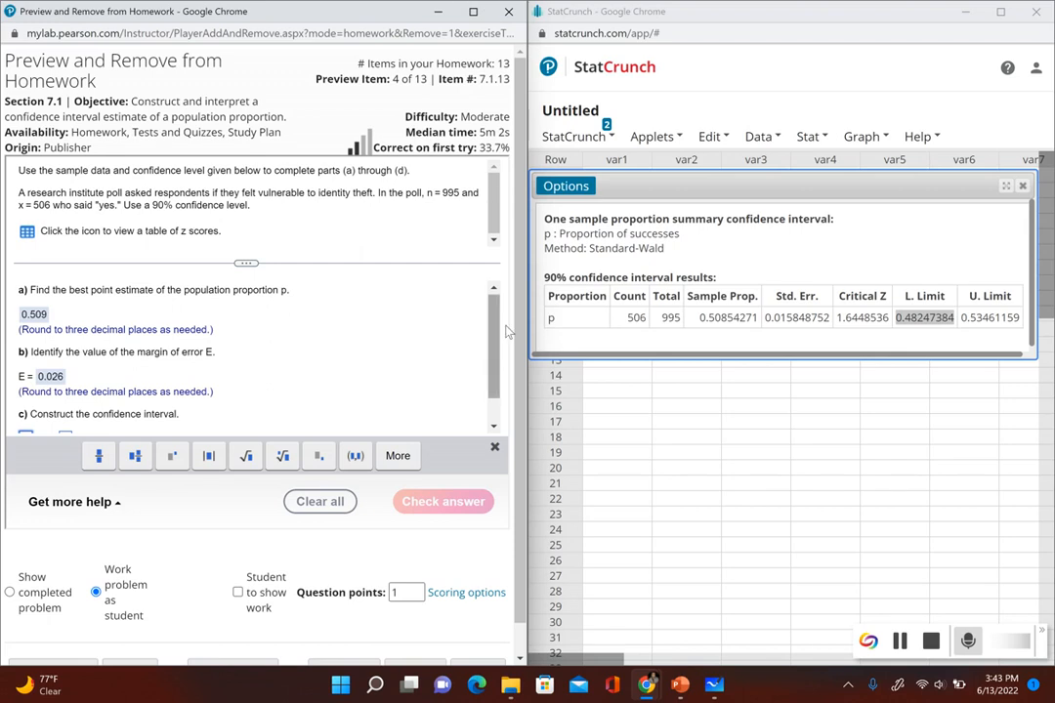
scroll(493, 344, "down", 1)
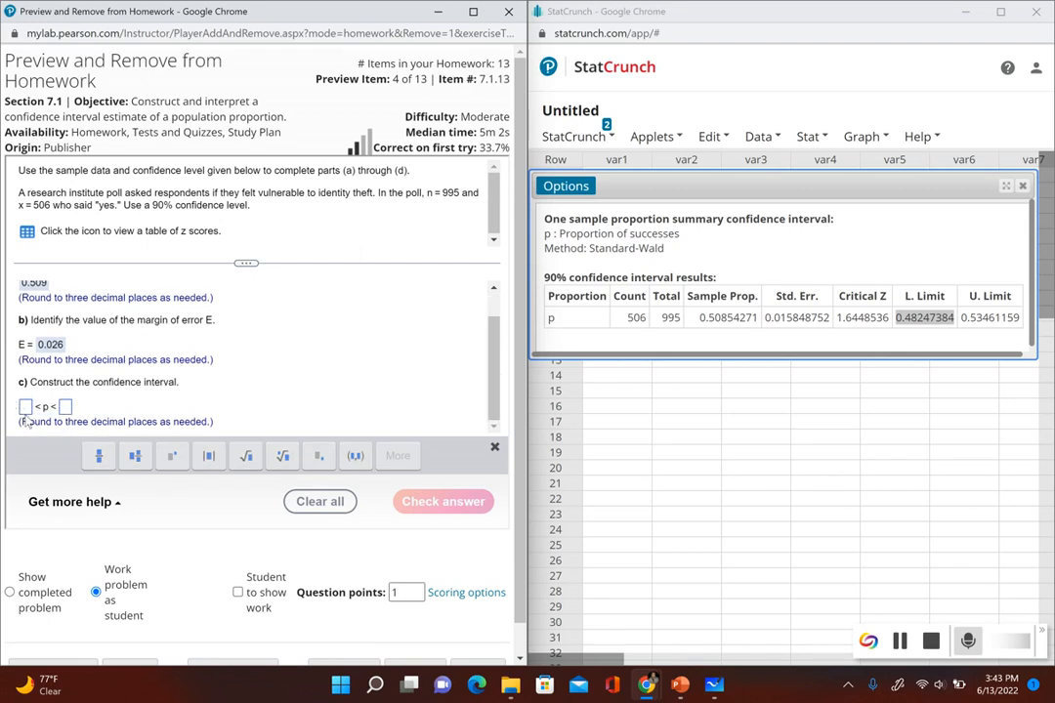
type("0.")
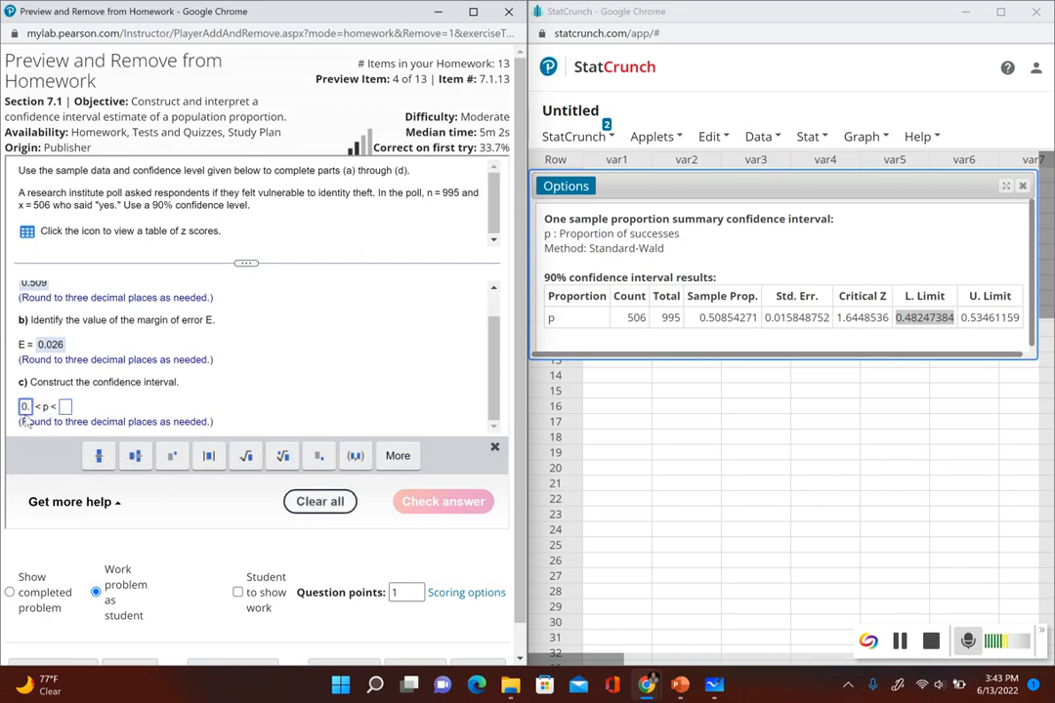
type("482")
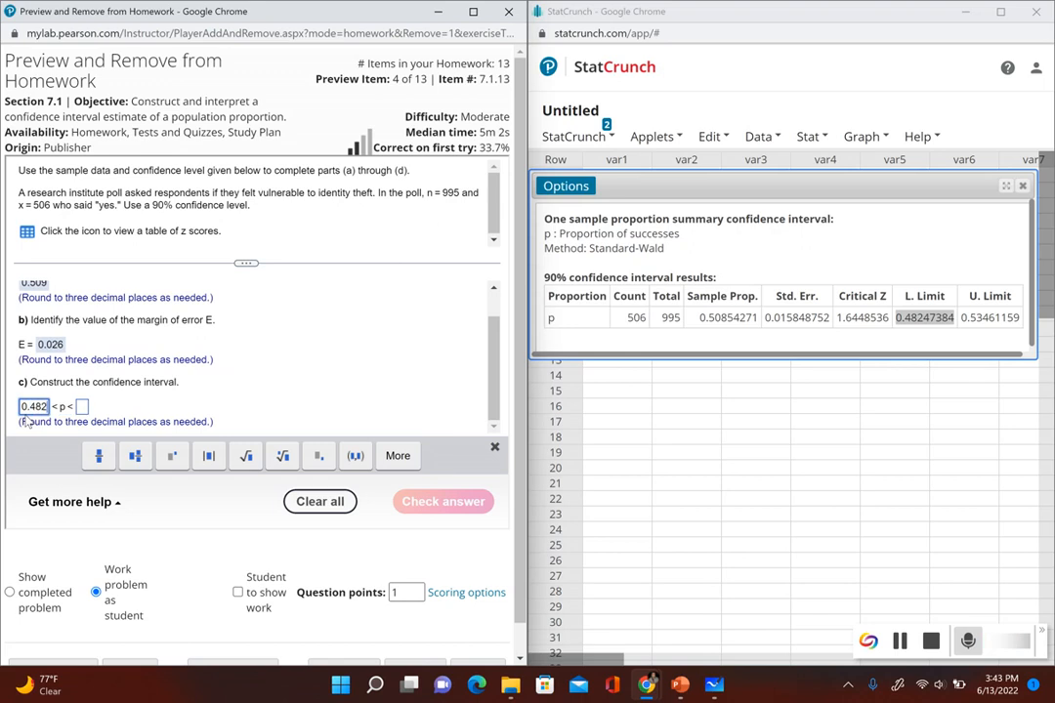
Step: Enter 0.535 as the upper bound of the interval, check the part (c) answer and dismiss the feedback
left_click(83, 407)
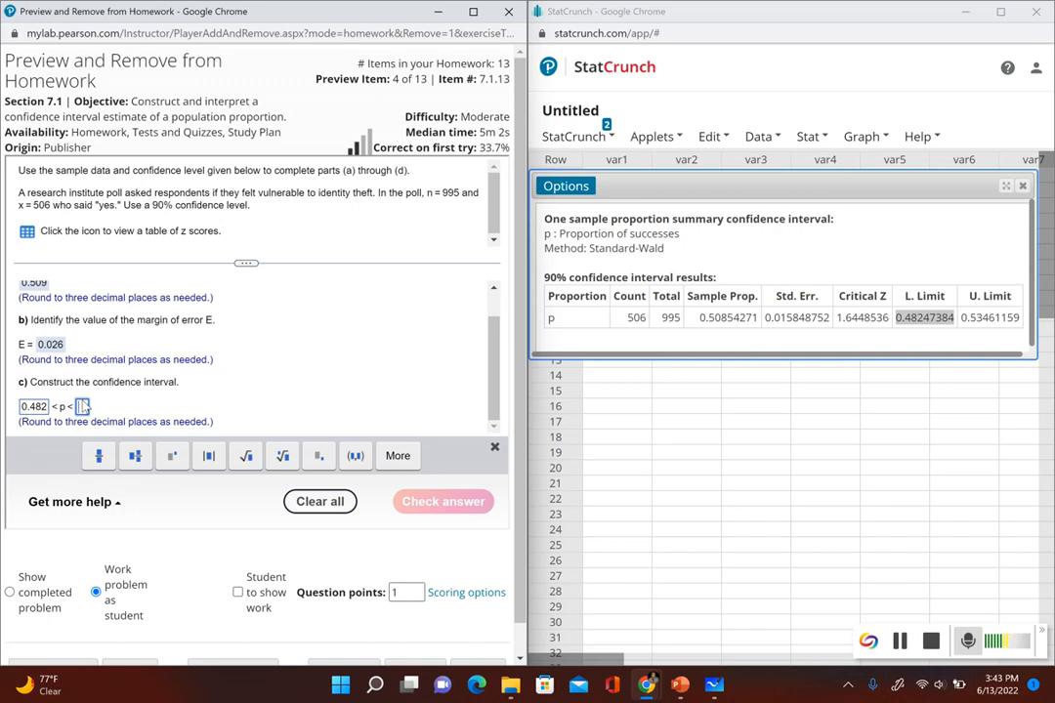
type("0.535")
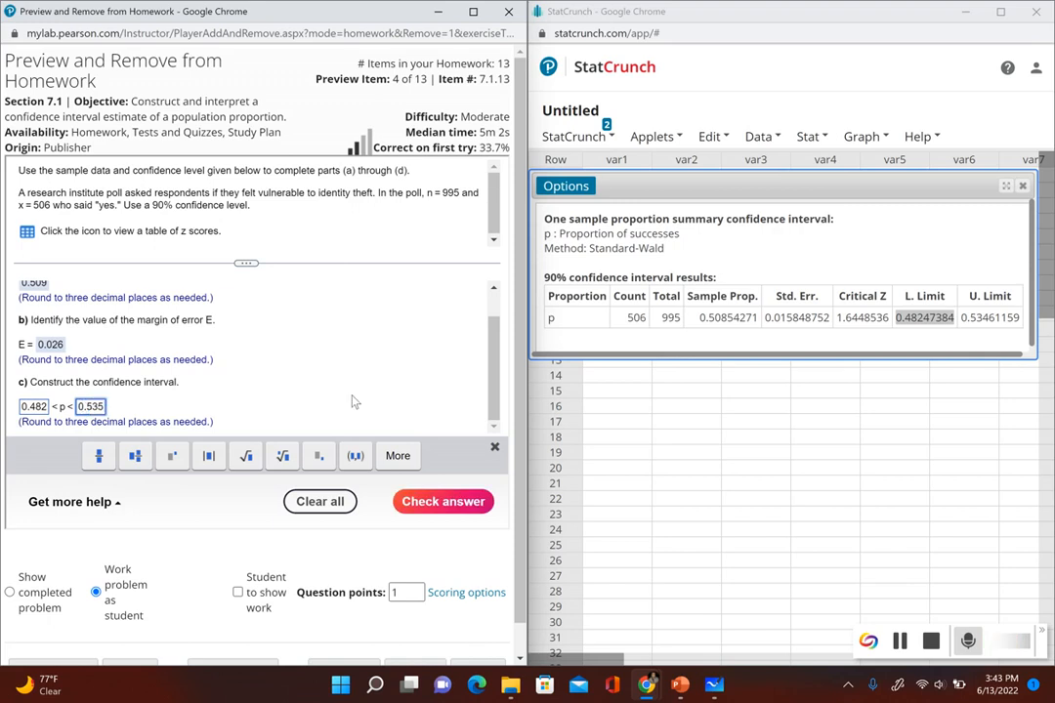
left_click(441, 501)
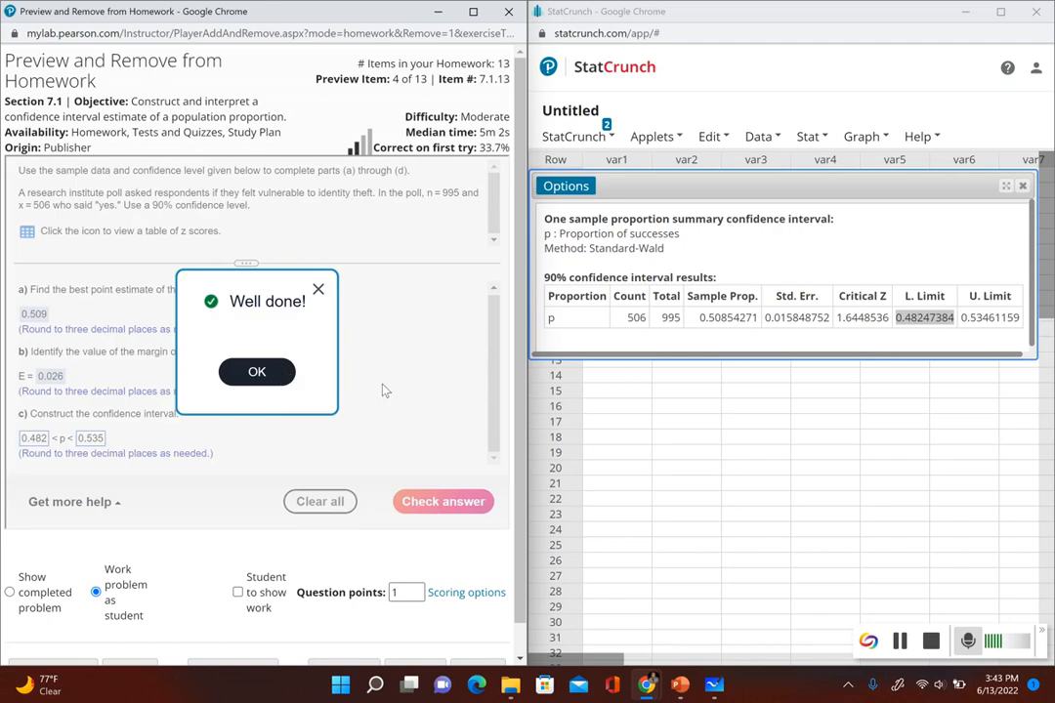
left_click(281, 374)
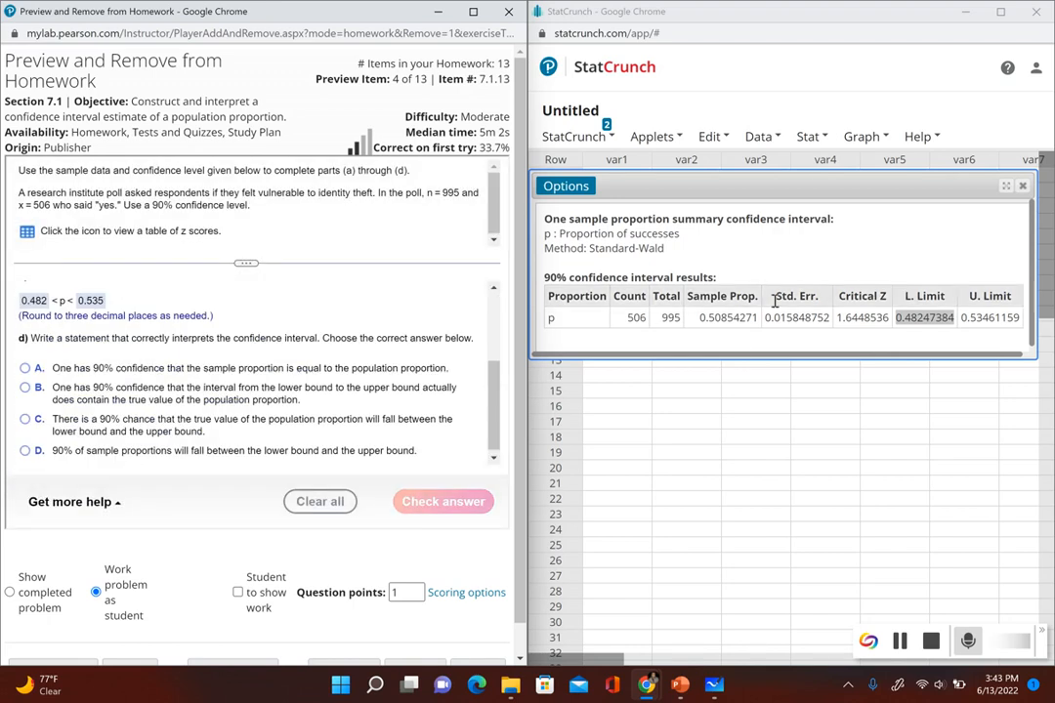
Step: Review both interval limits in StatCrunch and submit choice B as the interpretation of the confidence interval in part (d)
double_click(924, 318)
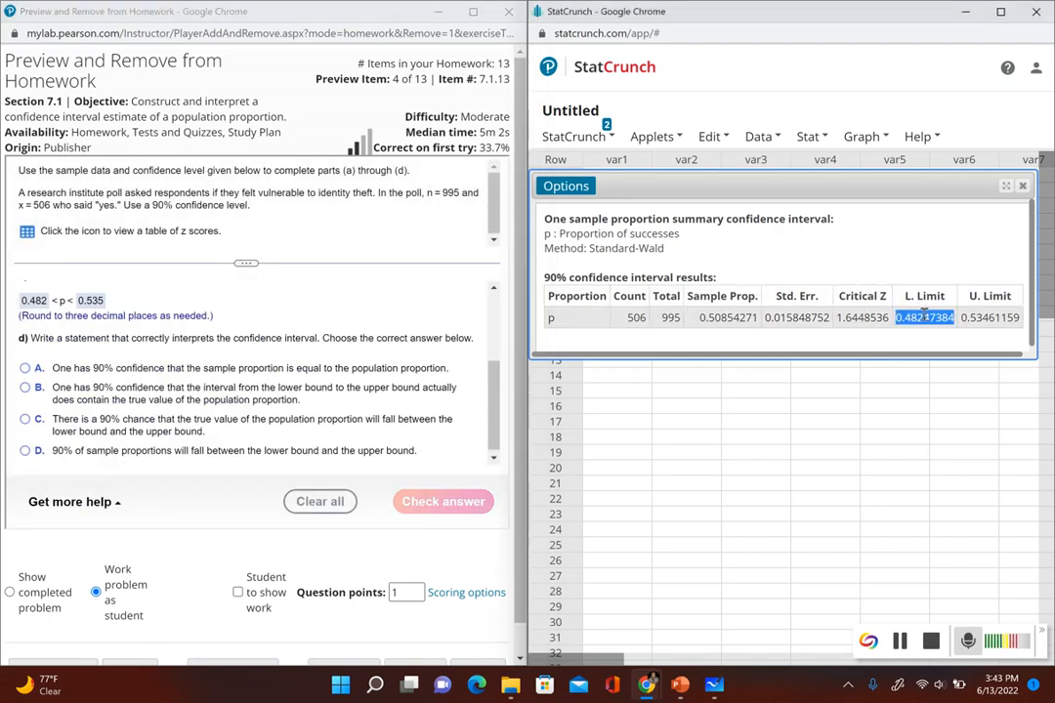
double_click(989, 318)
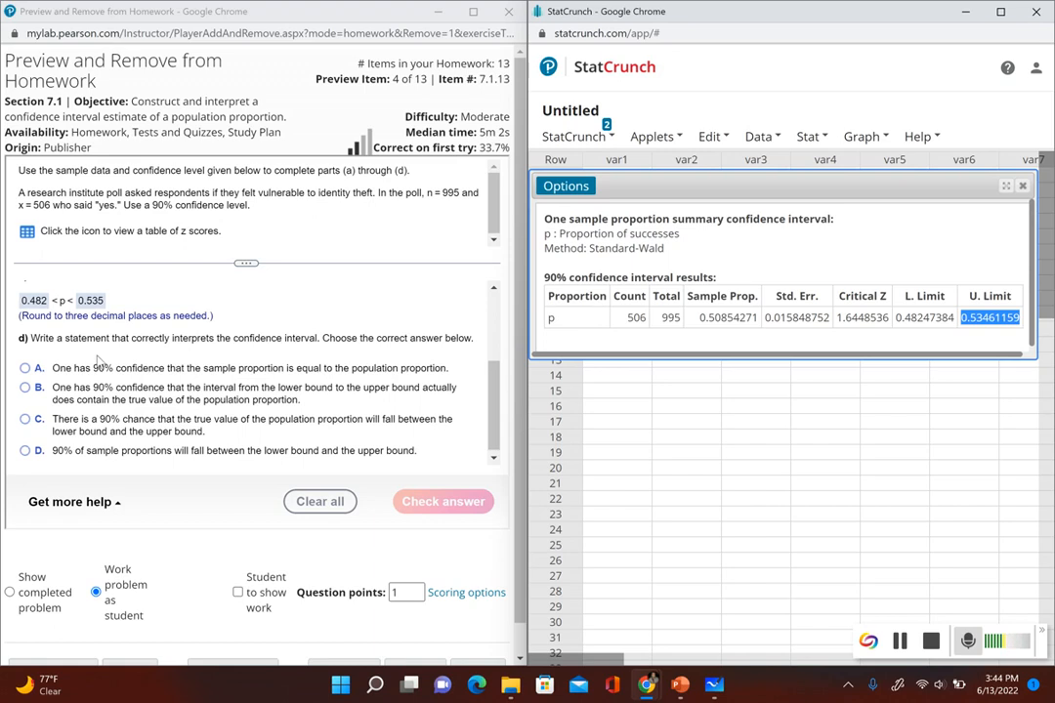
left_click(24, 387)
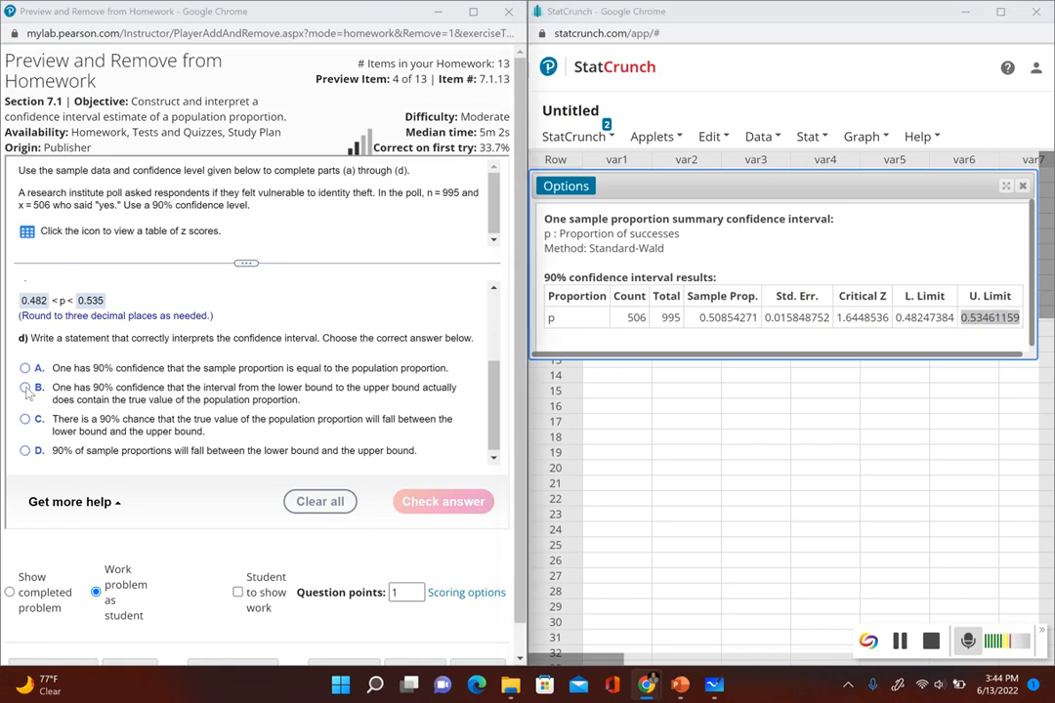
left_click(419, 502)
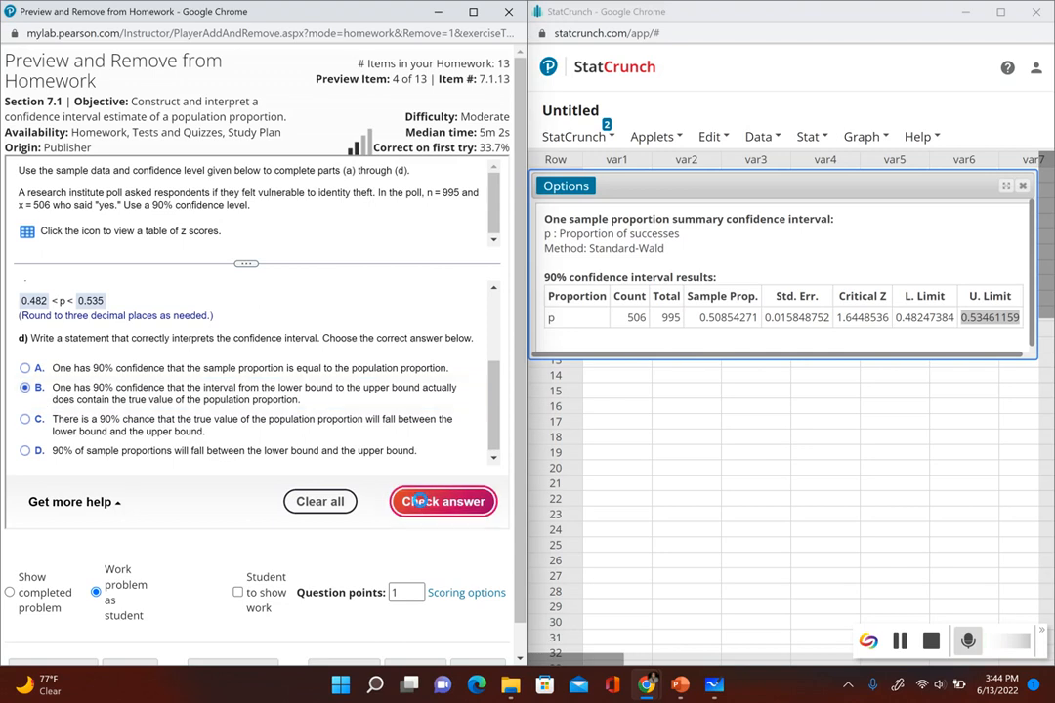